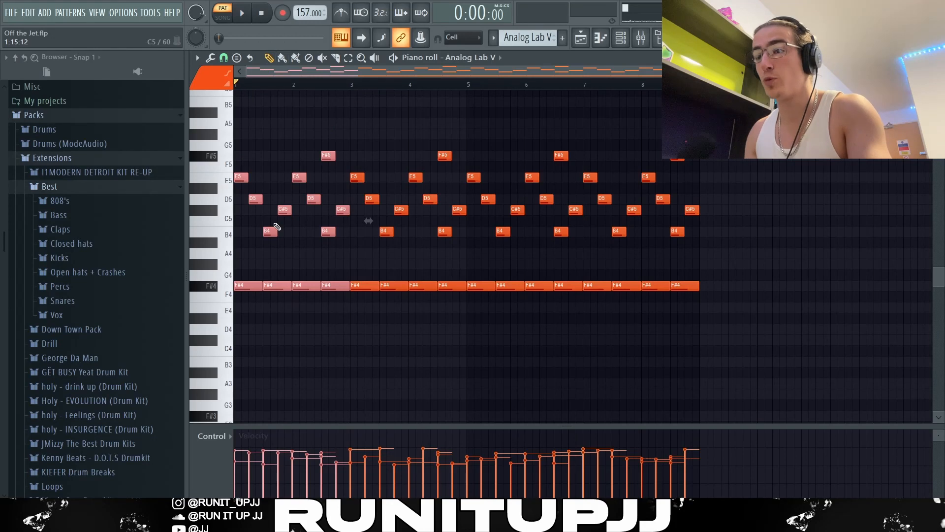
# - Examine the sustained F#4 bass notes under the Analog Lab V melody by highlighting the first two
pyautogui.click(486, 256)
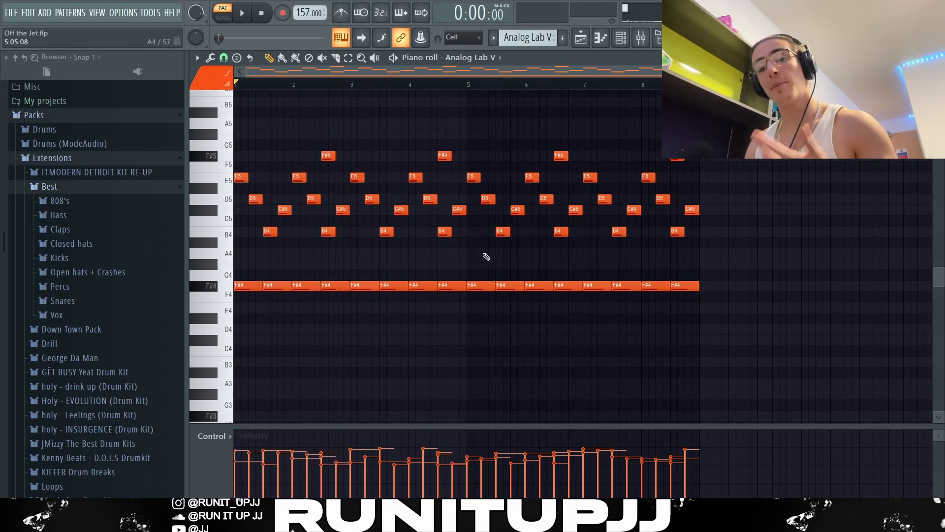
pyautogui.moveTo(245, 271); pyautogui.dragTo(246, 301)
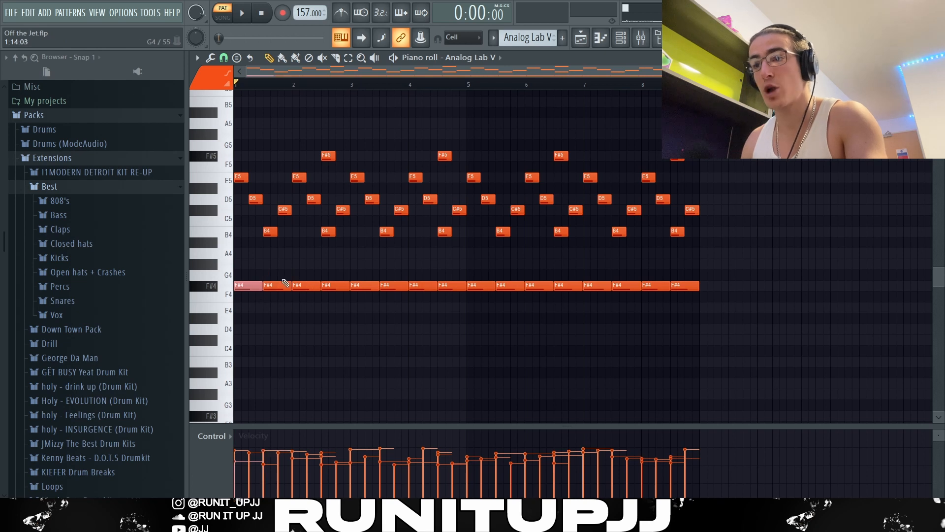
pyautogui.moveTo(283, 270); pyautogui.dragTo(286, 306)
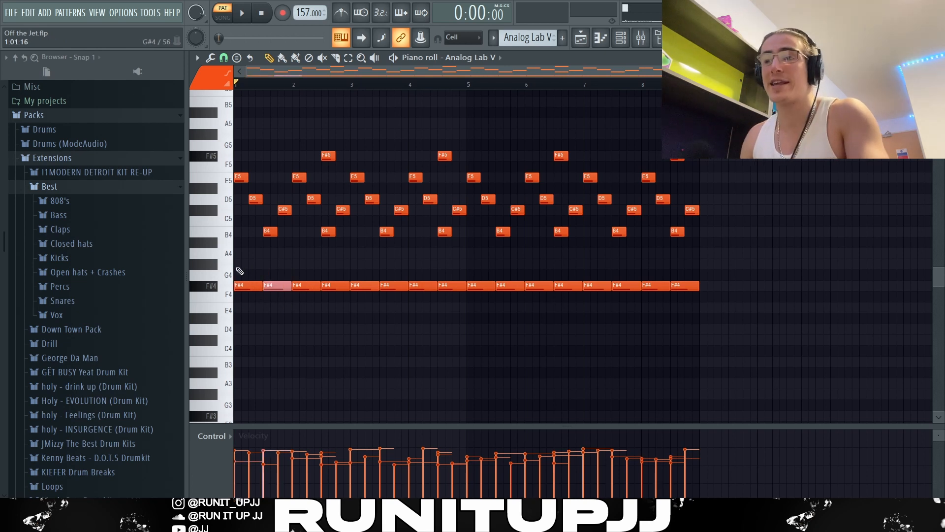
# - Examine the E5, D5, B4 and C#5 notes of the opening phrase and the two-bar loop in the Analog Lab V melody
pyautogui.scroll(2, 240, 270)
pyautogui.keyDown('ctrl'); pyautogui.click(244, 176); pyautogui.keyUp('ctrl')
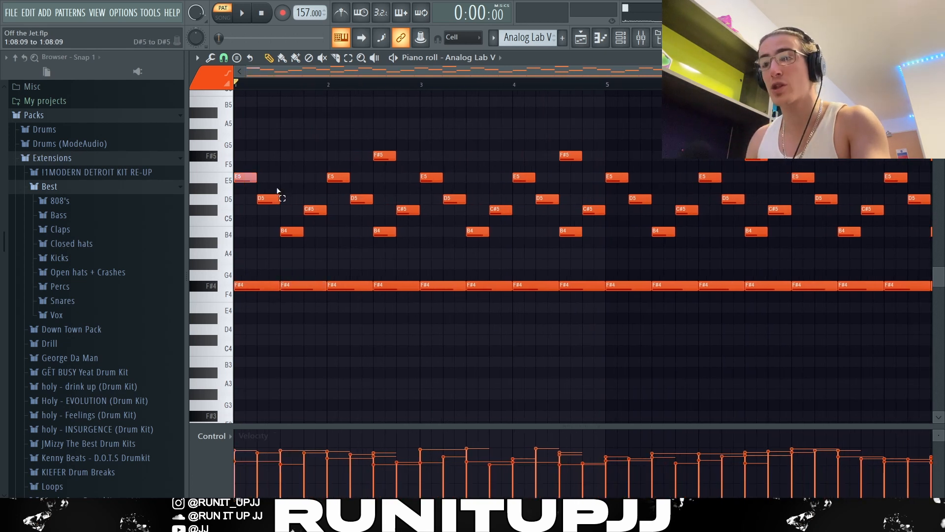
pyautogui.moveTo(276, 191); pyautogui.dragTo(295, 242)
pyautogui.moveTo(315, 196); pyautogui.dragTo(318, 225)
pyautogui.moveTo(246, 162); pyautogui.dragTo(326, 252)
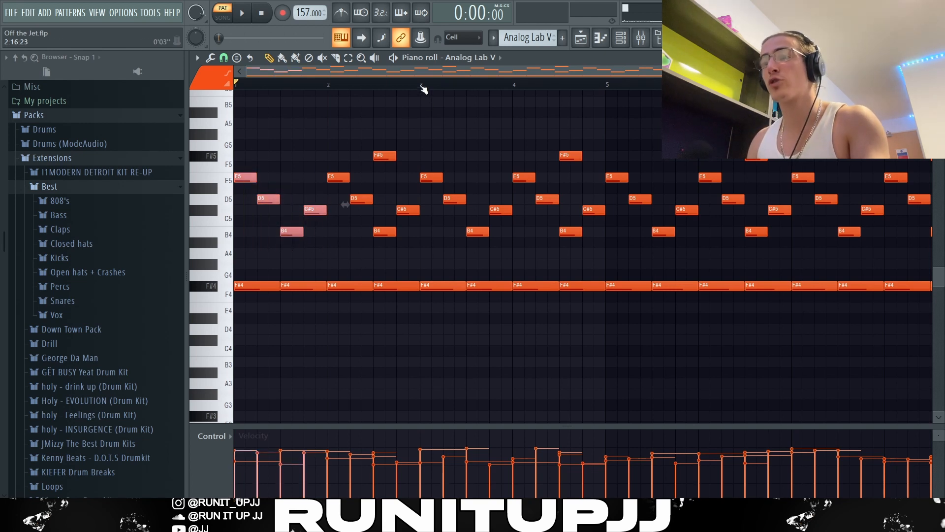
pyautogui.moveTo(424, 88); pyautogui.dragTo(235, 88)
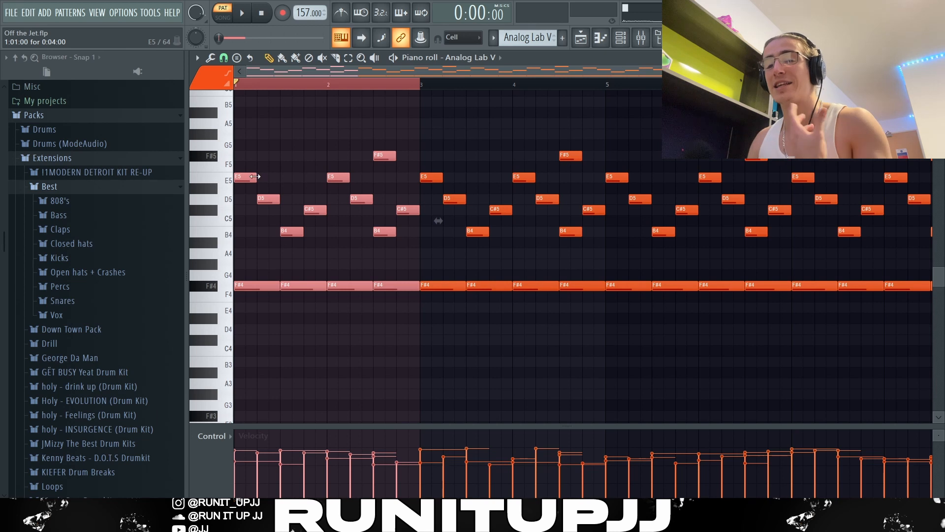
pyautogui.keyDown('ctrl'); pyautogui.click(335, 154); pyautogui.keyUp('ctrl')
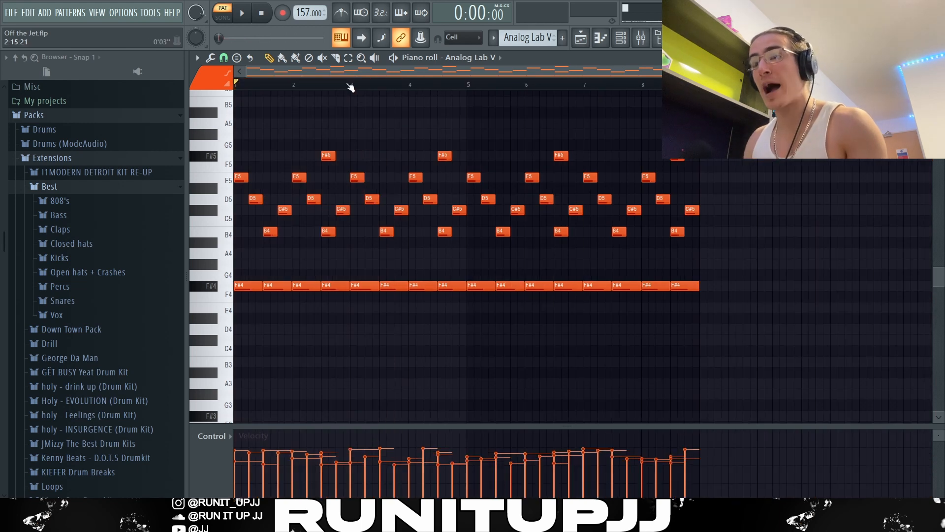
# - Try duplicating the first two bars of the Analog Lab V melody onto bars three and four
pyautogui.moveTo(350, 89); pyautogui.dragTo(236, 88)
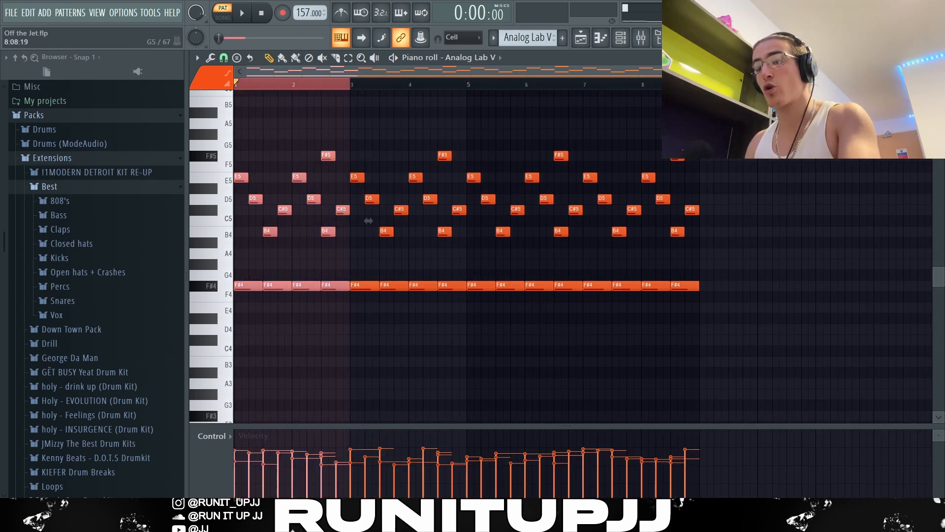
pyautogui.hotkey('ctrl', 'b')
pyautogui.hotkey('ctrl', 'z')
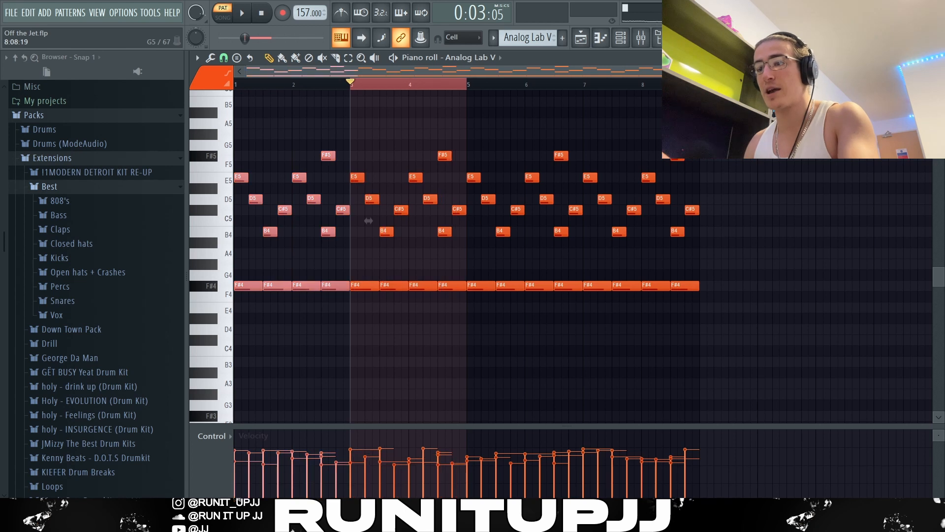
pyautogui.click(428, 139)
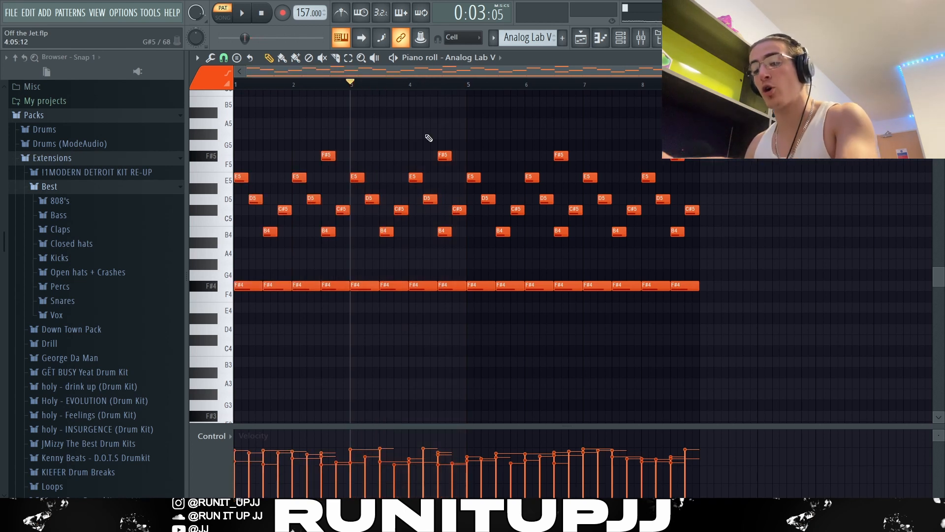
# - Try randomizing the velocity levels of the Analog Lab V notes with the piano roll randomizer
pyautogui.hotkey('alt', 'r')
pyautogui.moveTo(442, 312); pyautogui.dragTo(442, 299)
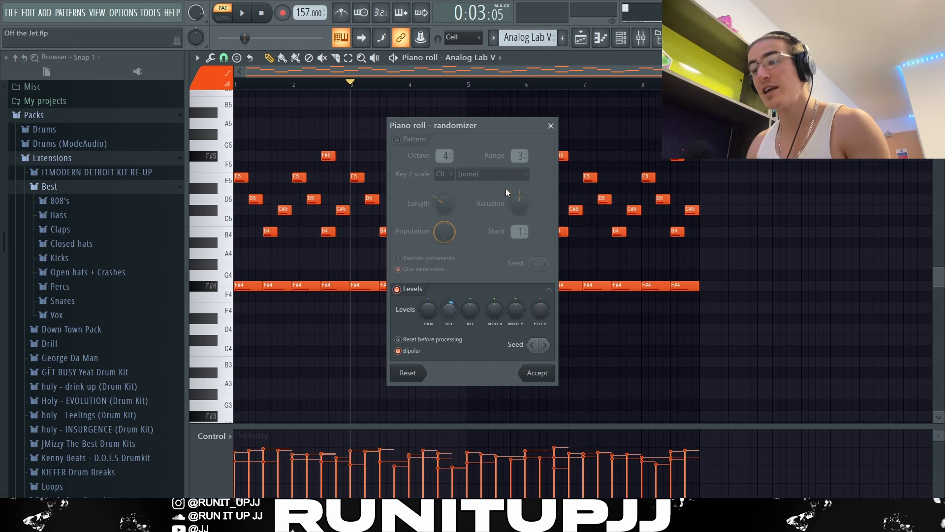
pyautogui.click(551, 126)
# - Play back the Analog Lab V melody pattern from the start and stop it
pyautogui.press('space')
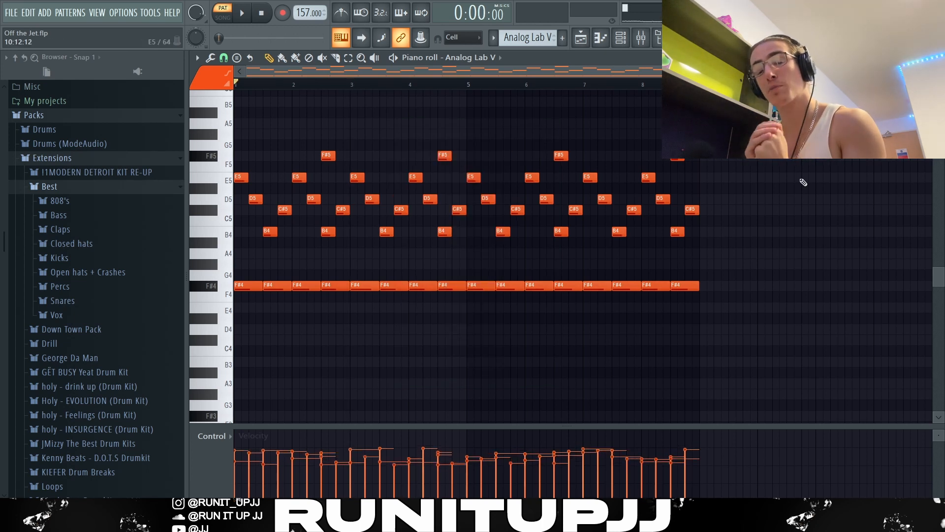
pyautogui.press('space')
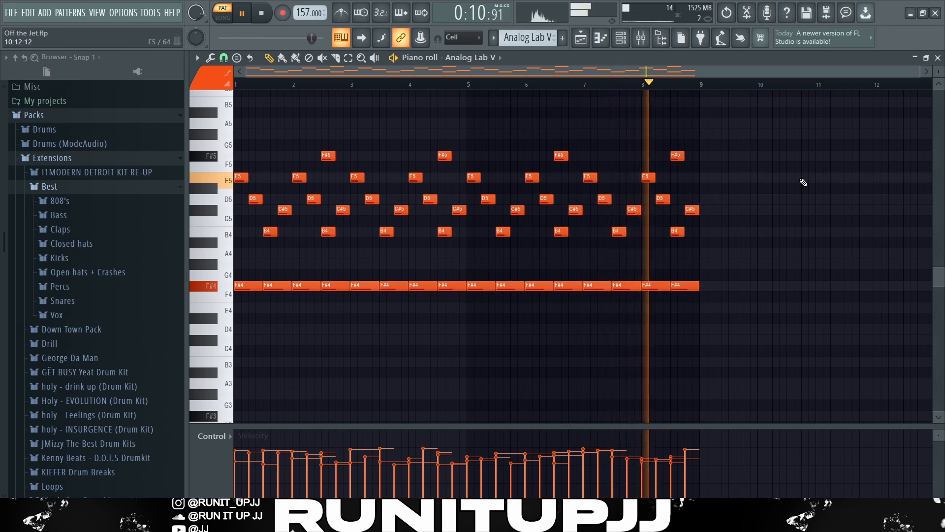
pyautogui.press('space')
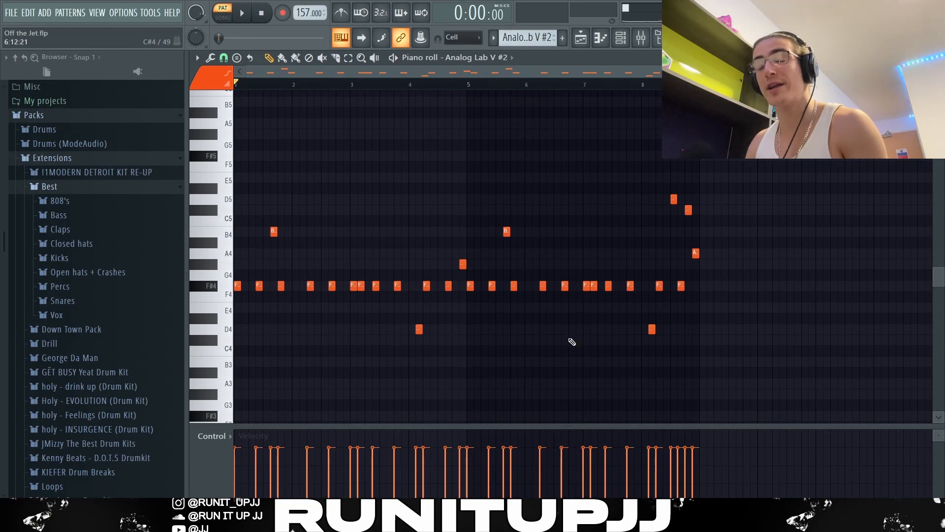
# - Examine the repeated F#4 notes and the higher accent notes in the Analog Lab V #2 counter-melody
pyautogui.moveTo(705, 282); pyautogui.dragTo(234, 297)
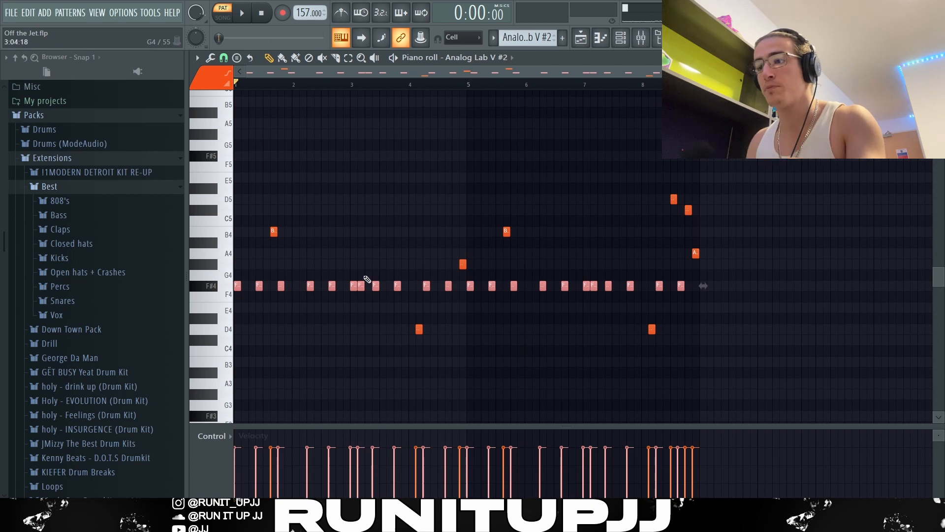
pyautogui.moveTo(366, 277); pyautogui.dragTo(362, 305)
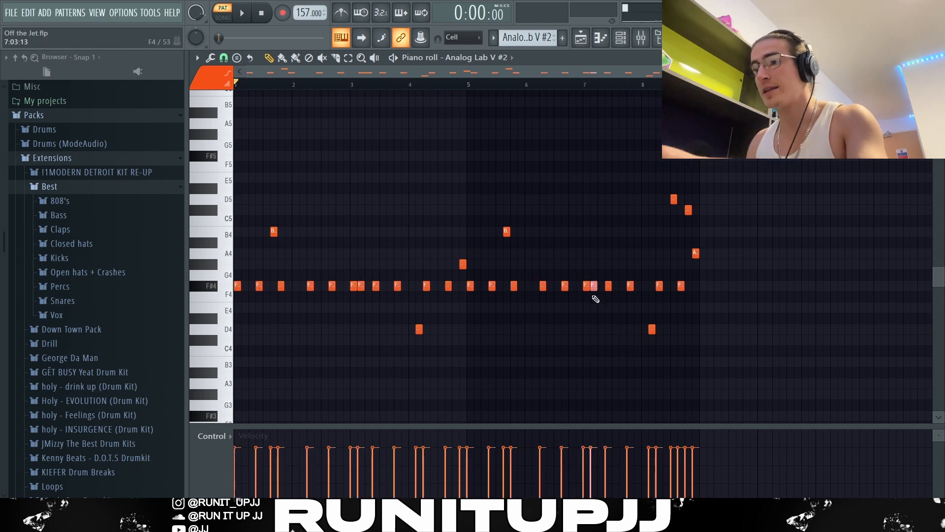
pyautogui.moveTo(452, 267); pyautogui.dragTo(467, 269)
pyautogui.moveTo(260, 232); pyautogui.dragTo(296, 233)
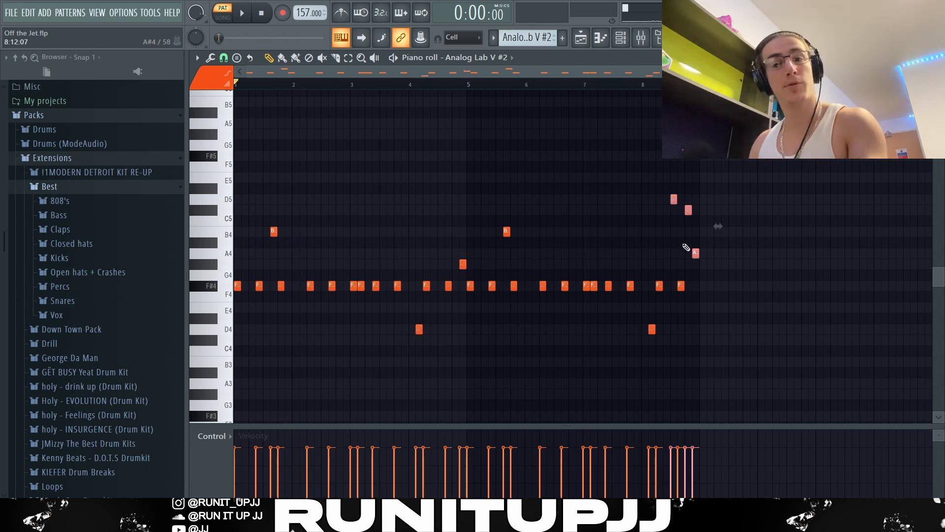
# - Examine the closing notes of the Analog Lab V #2 counter-melody by highlighting bar 8
pyautogui.scroll(3, 707, 239)
pyautogui.moveTo(614, 183); pyautogui.dragTo(685, 313)
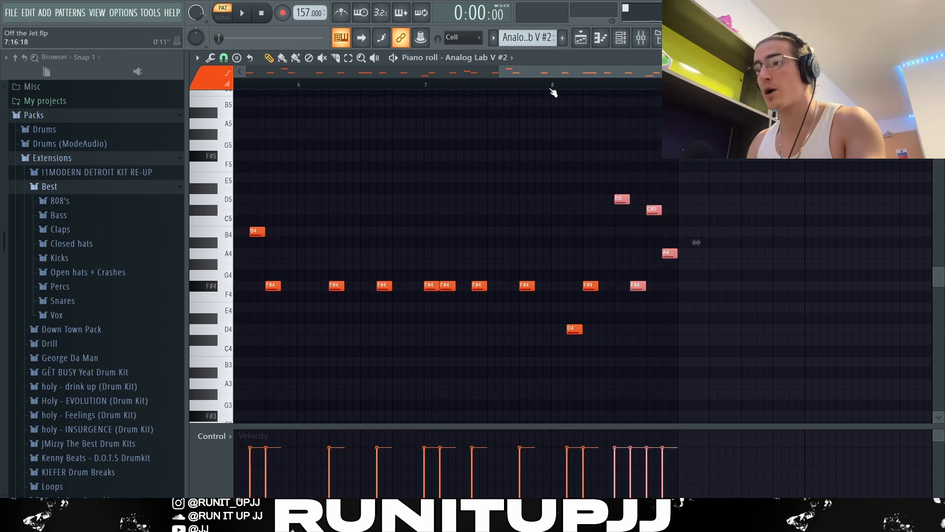
pyautogui.moveTo(554, 87); pyautogui.dragTo(677, 87)
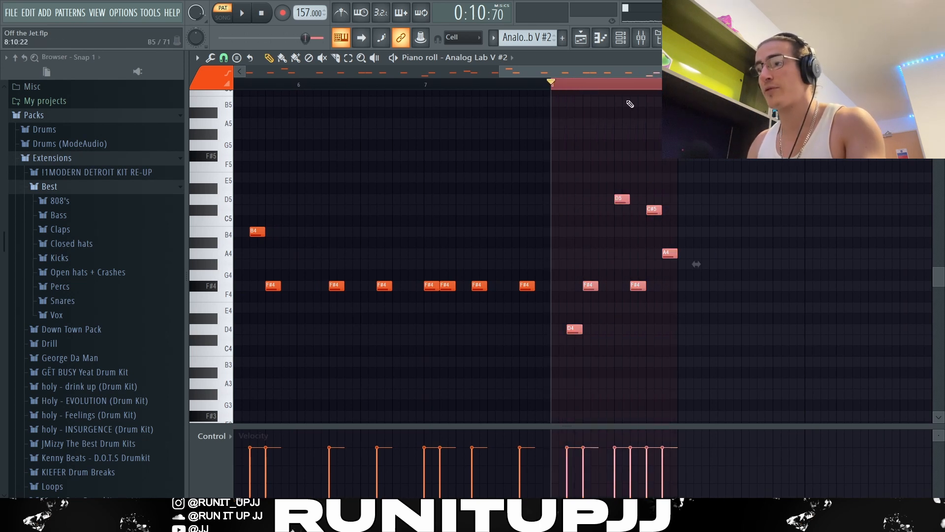
pyautogui.moveTo(553, 85); pyautogui.dragTo(618, 103)
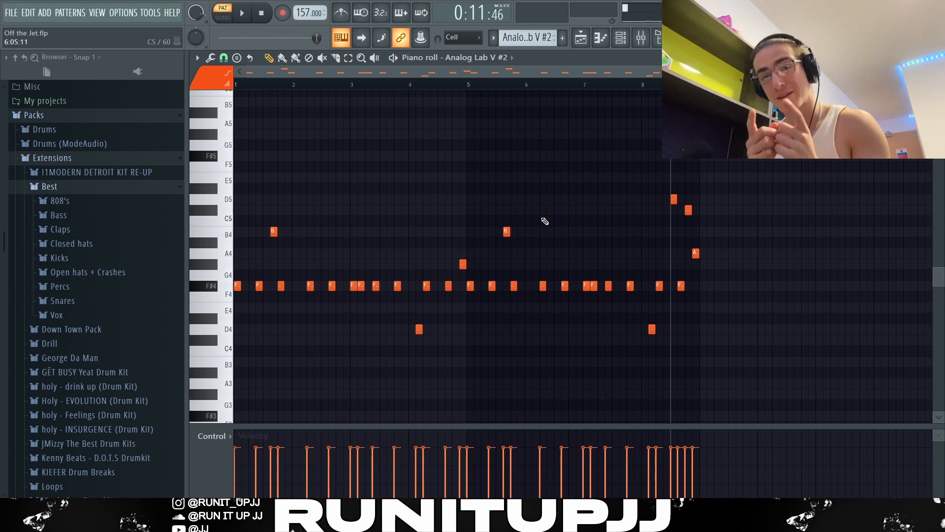
# - Play back the Analog Lab V #2 counter-melody, including in song mode, and stop playback
pyautogui.press('space')
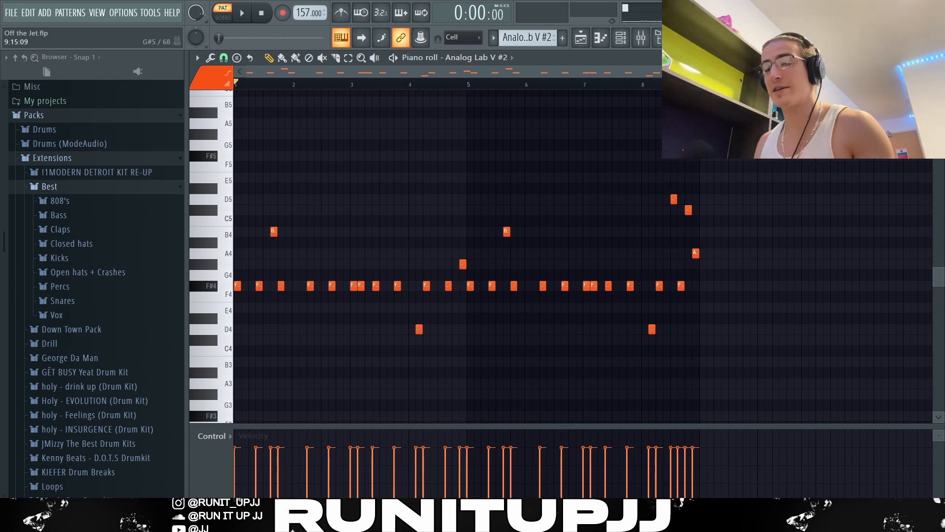
pyautogui.press('space')
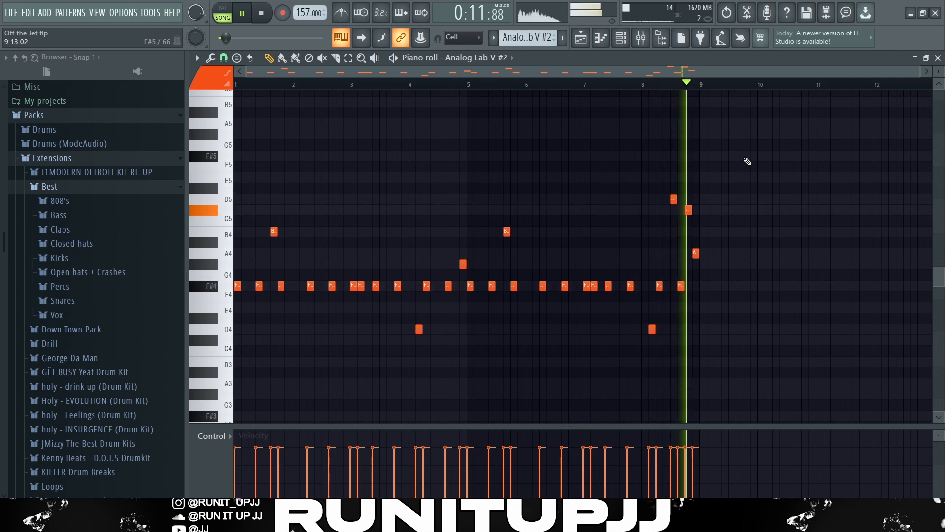
pyautogui.press('space')
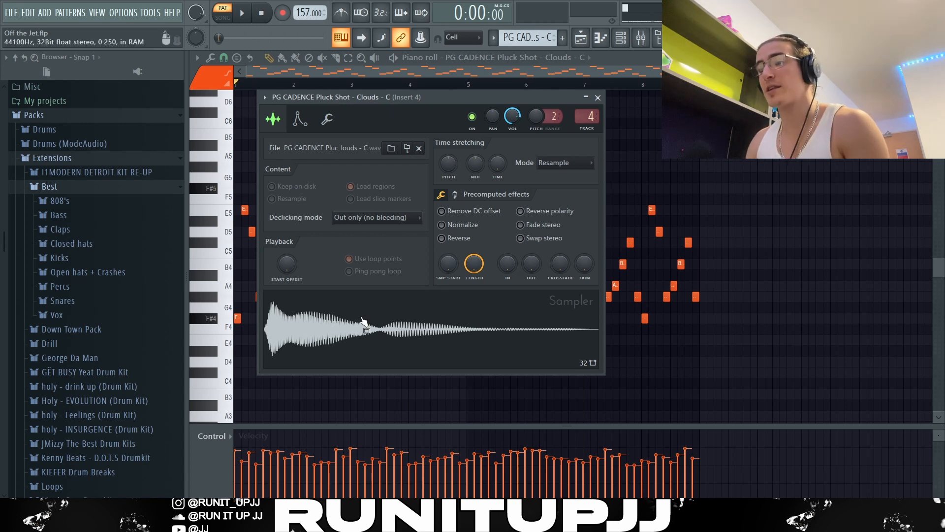
# - Close the pluck sampler window and examine the first bar of the pluck pattern, including its G#4 to F#4 transition into bar 2
pyautogui.press('Escape')
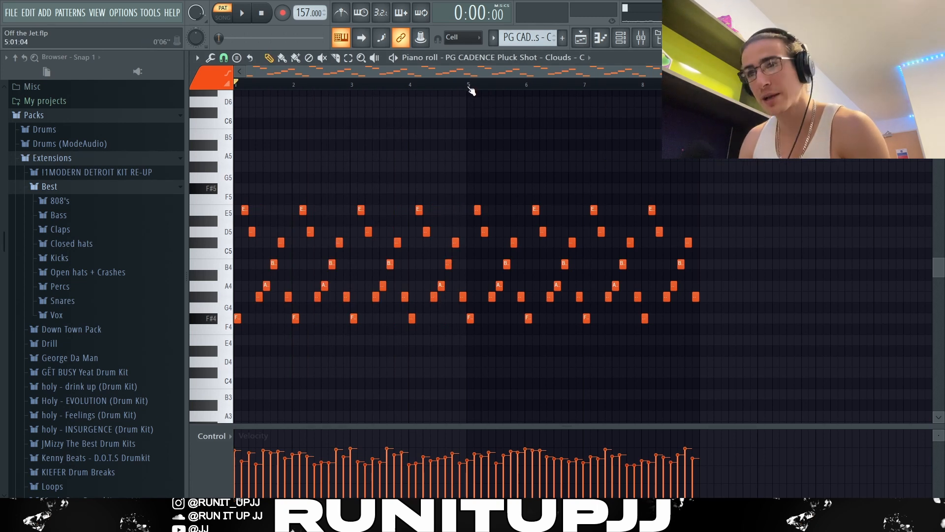
pyautogui.keyDown('ctrl'); pyautogui.moveTo(324, 339); pyautogui.dragTo(3, 182); pyautogui.keyUp('ctrl')
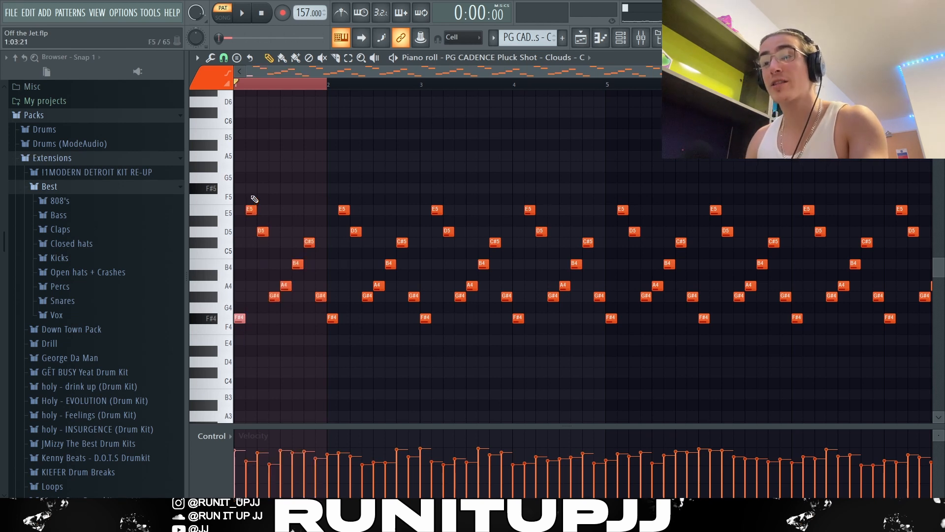
pyautogui.hotkey('ctrl', 'd')
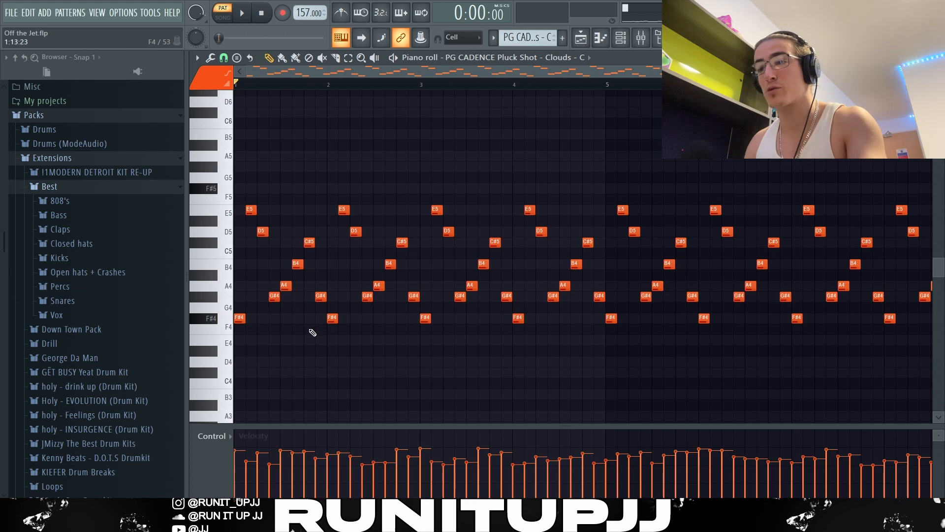
pyautogui.moveTo(323, 324); pyautogui.dragTo(233, 139)
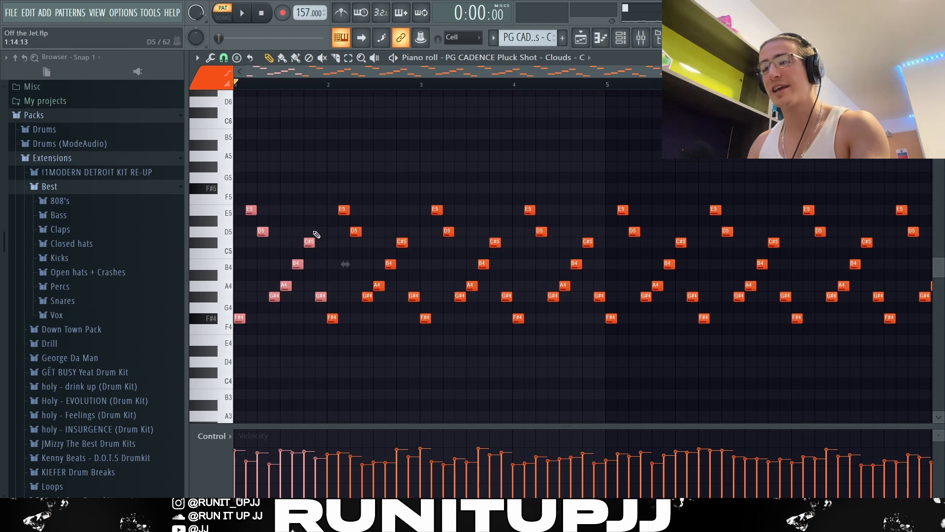
pyautogui.click(318, 297)
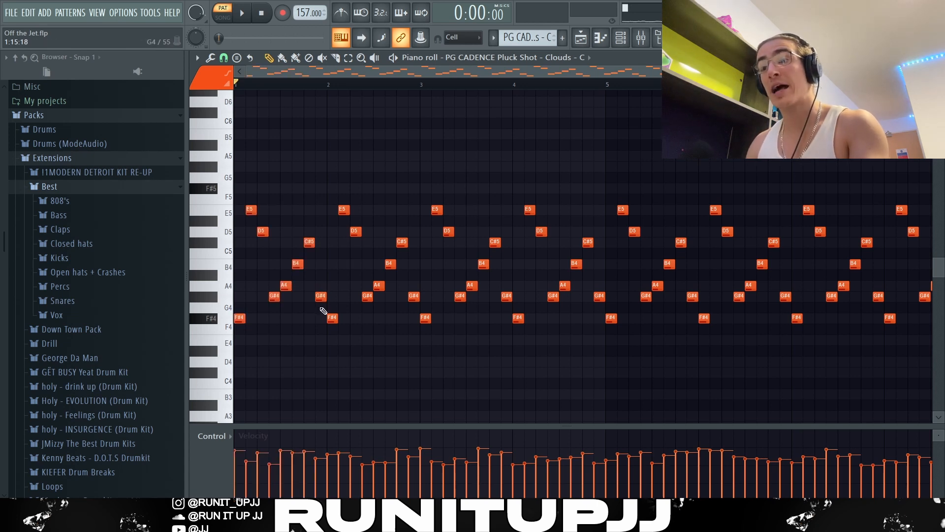
pyautogui.click(317, 298)
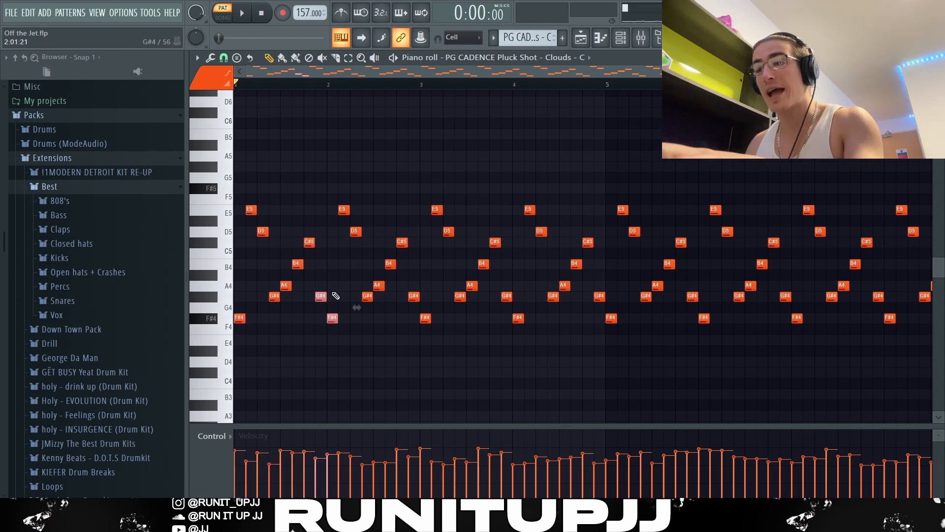
pyautogui.click(331, 317)
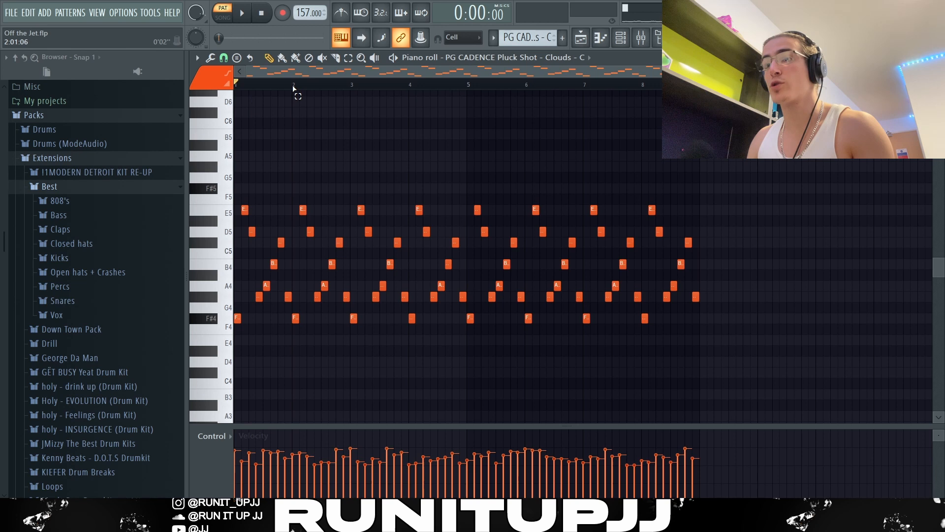
# - Try duplicating the first bar of the PG CADENCE pluck pattern onto bar 2
pyautogui.moveTo(293, 87); pyautogui.dragTo(266, 119)
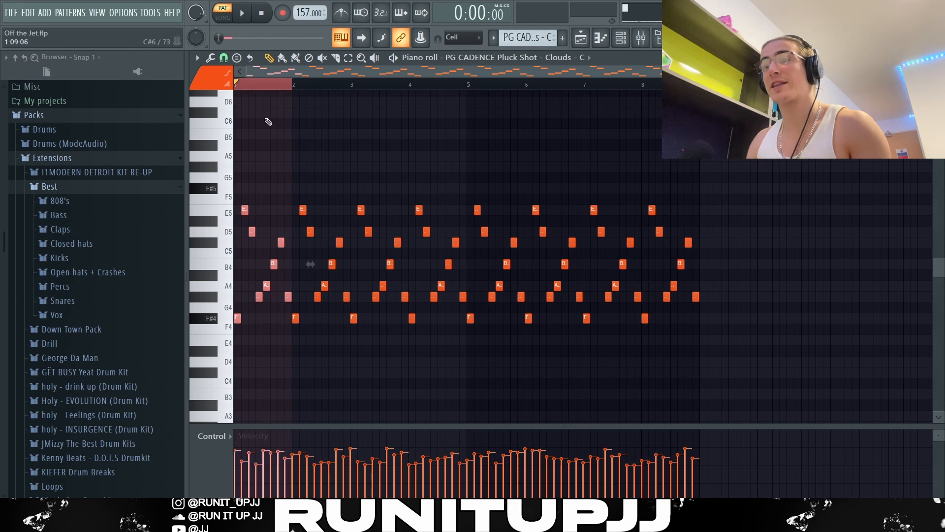
pyautogui.hotkey('ctrl', 'b')
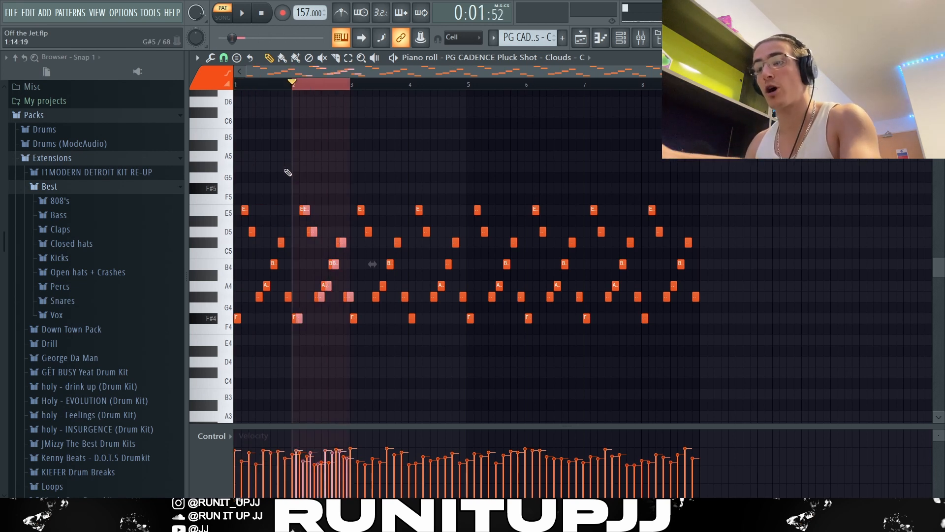
pyautogui.hotkey('ctrl', 'z')
pyautogui.keyDown('ctrl'); pyautogui.click(333, 156); pyautogui.keyUp('ctrl')
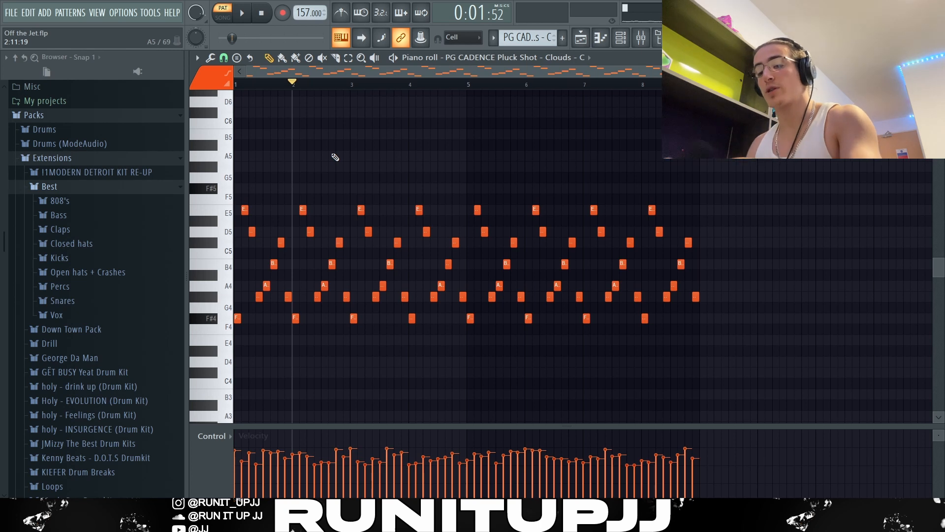
# - Open the note randomizer for the pluck pattern, and play the part back in song mode
pyautogui.hotkey('alt', 'r')
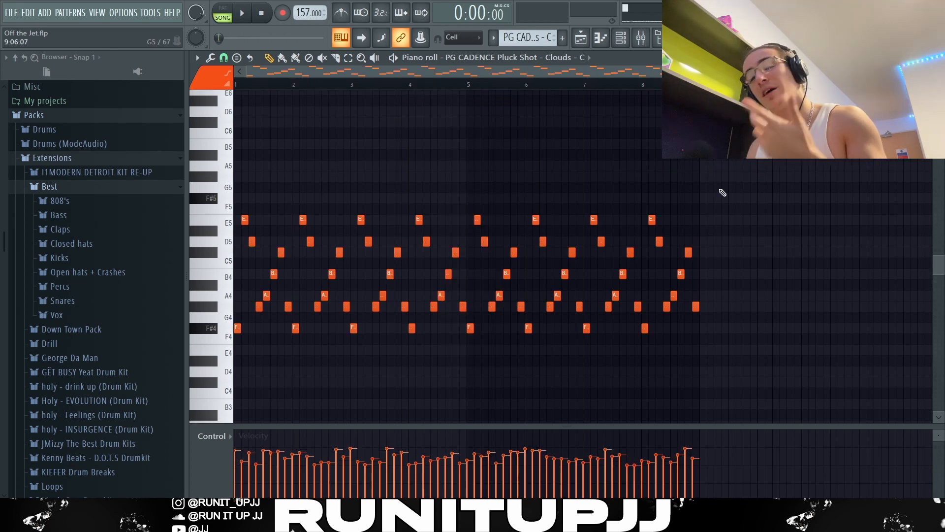
pyautogui.press('space')
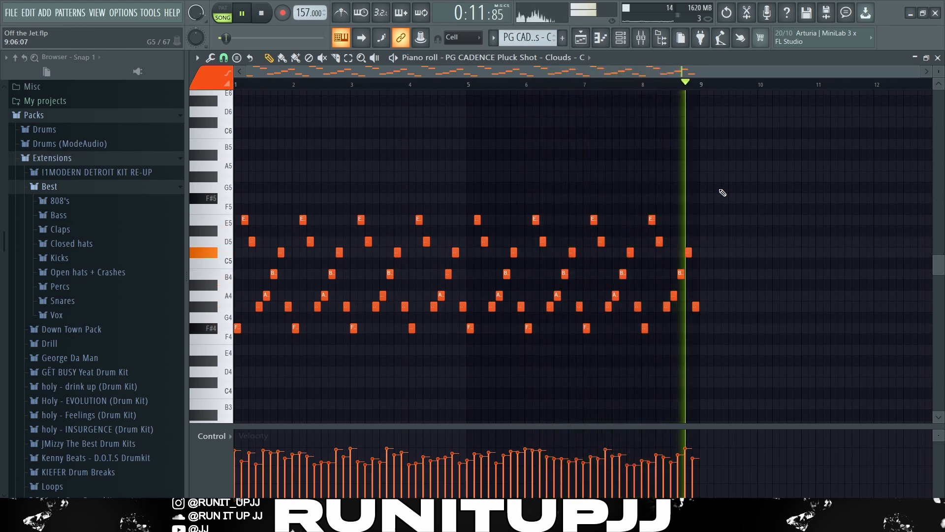
# - Stop playback and review the pluck's Insert 4 effects: Fruity parametric EQ 2, the Portal preset categories and ValhallaVintageVerb
pyautogui.press('space')
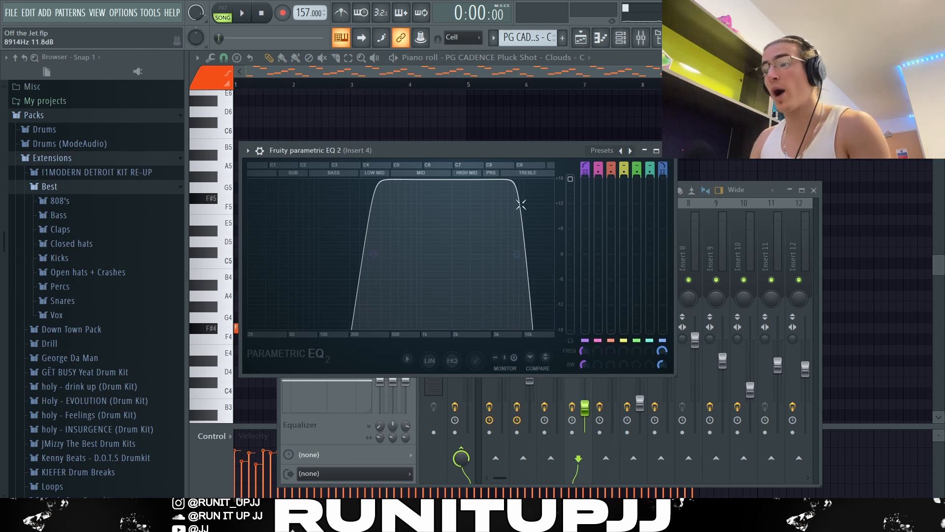
pyautogui.moveTo(570, 180)
pyautogui.mouseDown()
pyautogui.moveTo(570, 205)
pyautogui.moveTo(570, 178)
pyautogui.mouseUp()
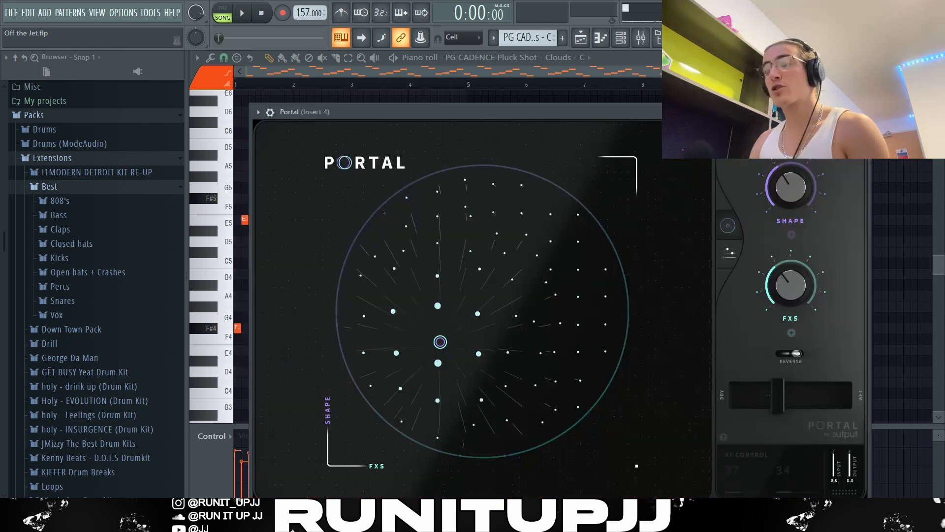
pyautogui.click(787, 140)
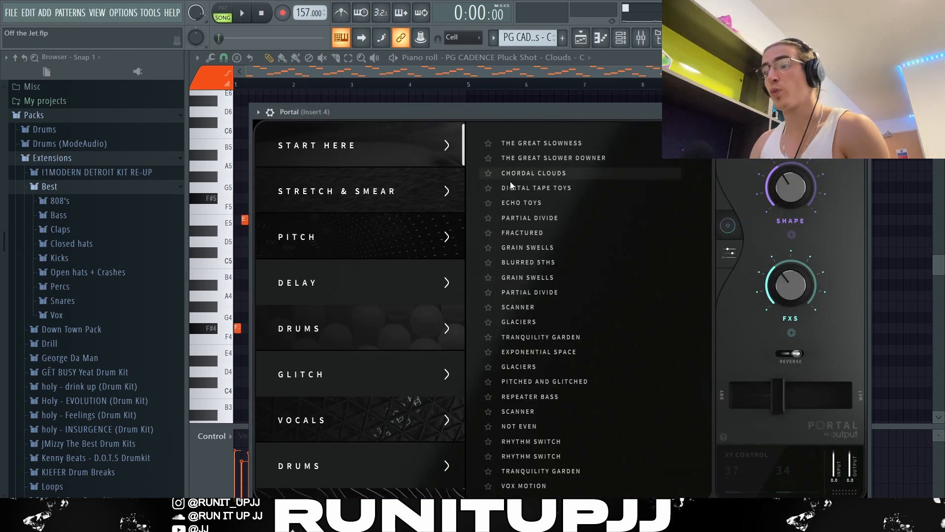
pyautogui.scroll(-5, 309, 256)
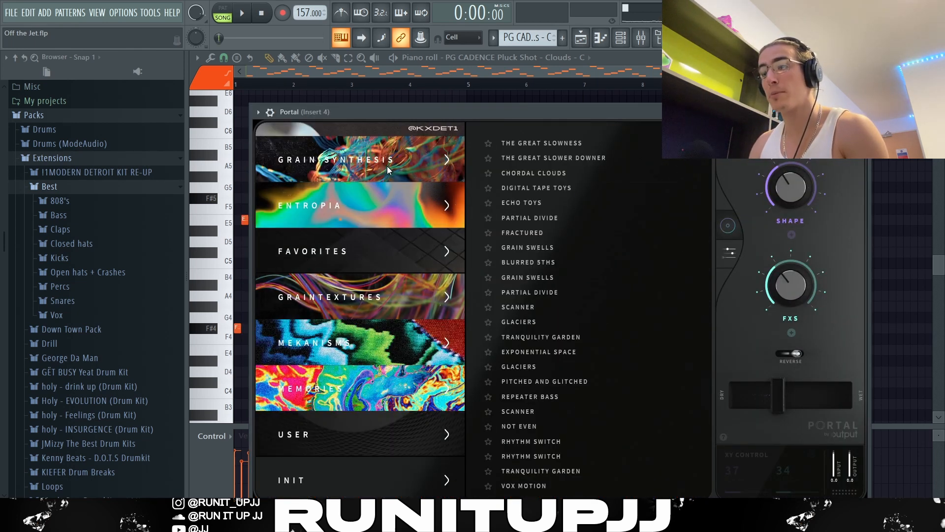
pyautogui.scroll(5, 392, 315)
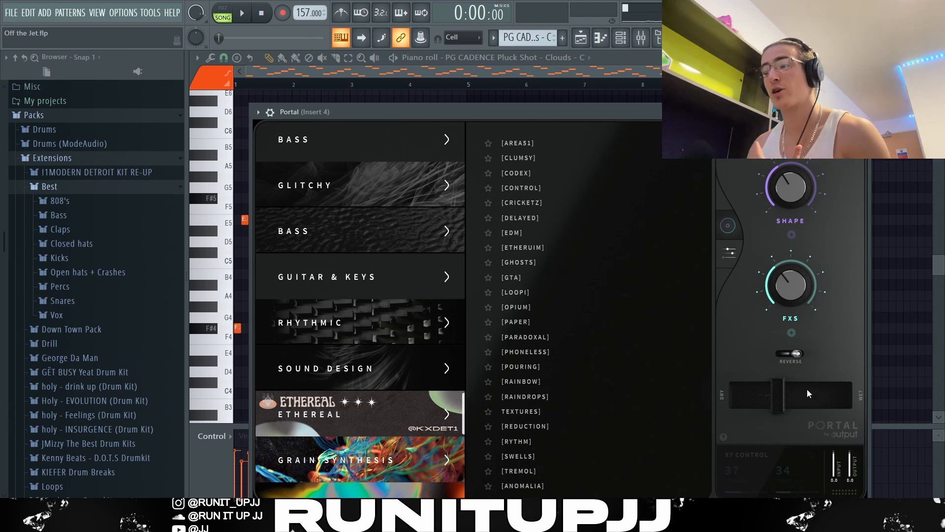
pyautogui.press('Escape')
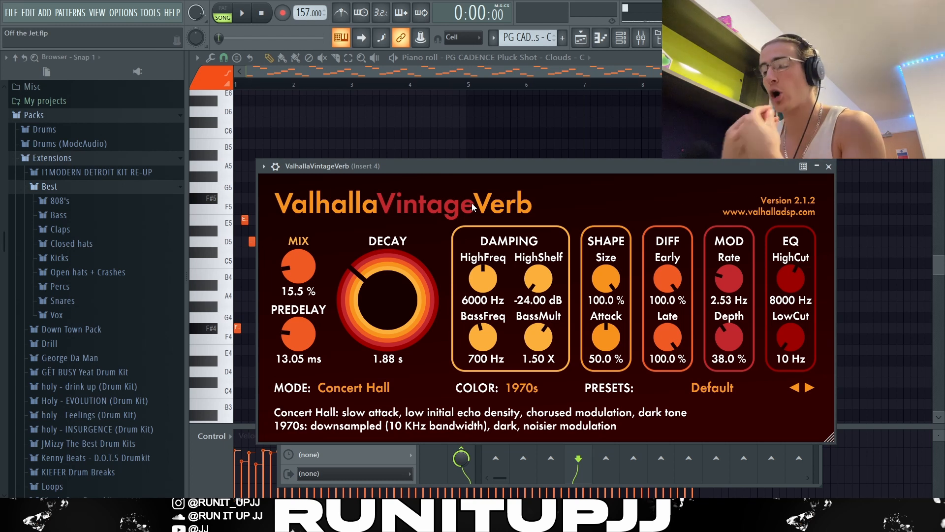
pyautogui.press('Escape')
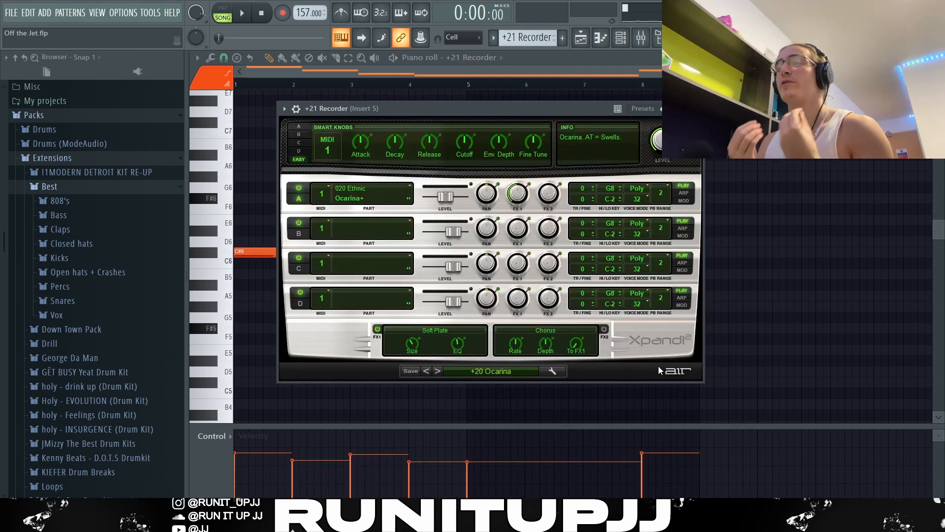
# - Show the Xpand!2 preset categories for the +21 Recorder part and locate 22 Ethnic
pyautogui.click(479, 371)
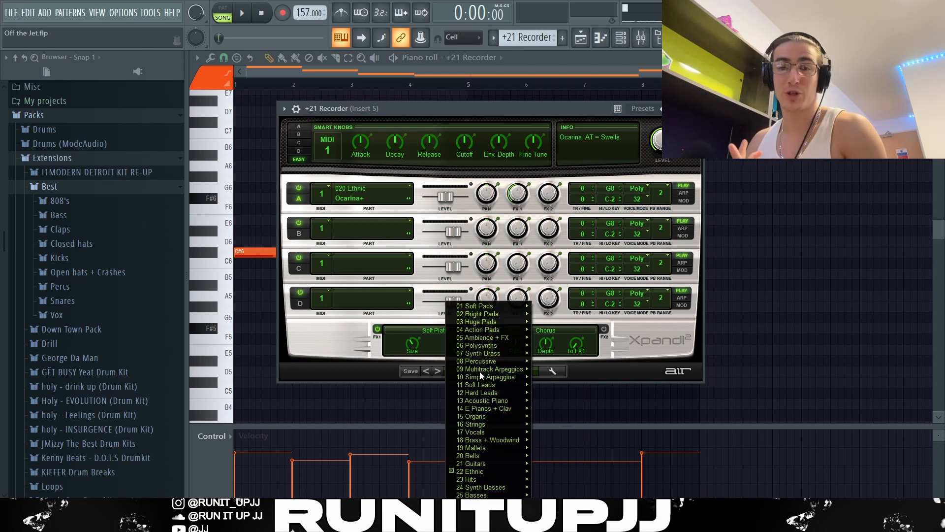
pyautogui.moveTo(488, 474)
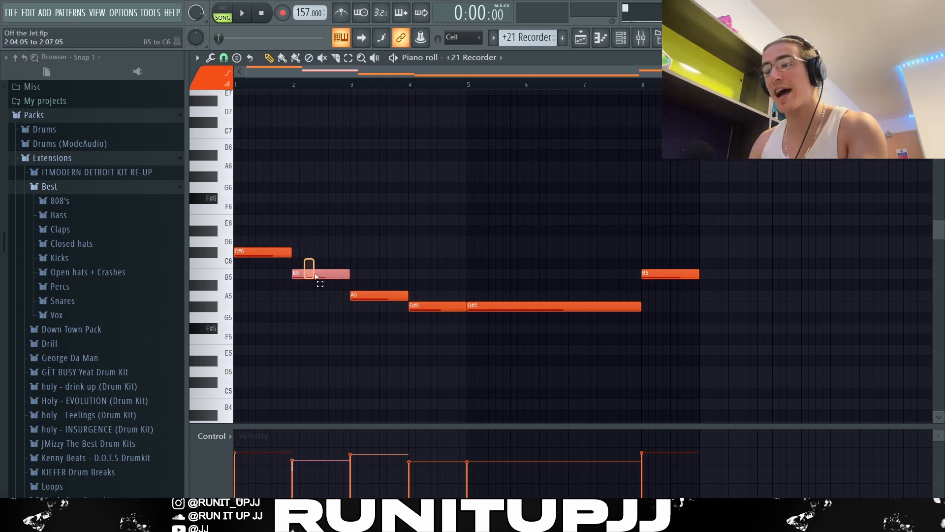
# - Examine the sustained G#5 note and final B5 note of the +21 Recorder melody, and play the part back in song mode
pyautogui.moveTo(495, 290); pyautogui.dragTo(577, 358)
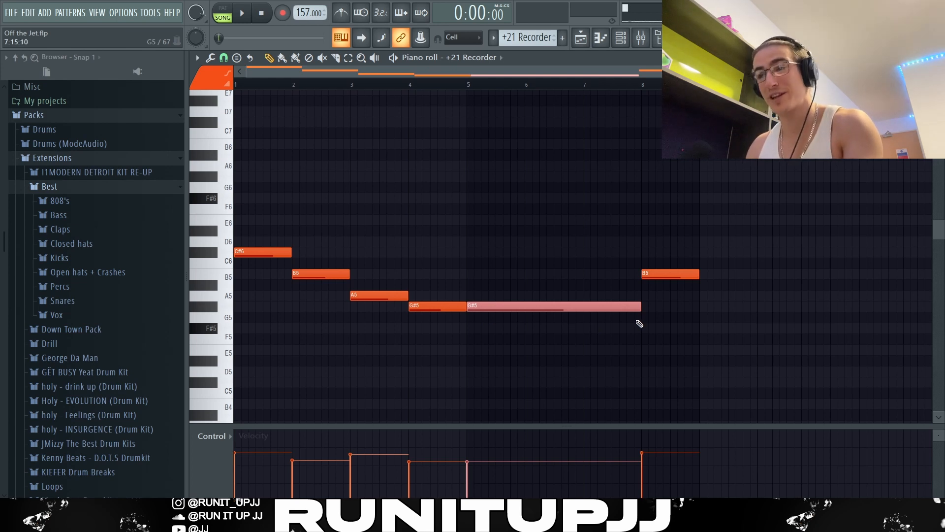
pyautogui.moveTo(597, 257); pyautogui.dragTo(531, 337)
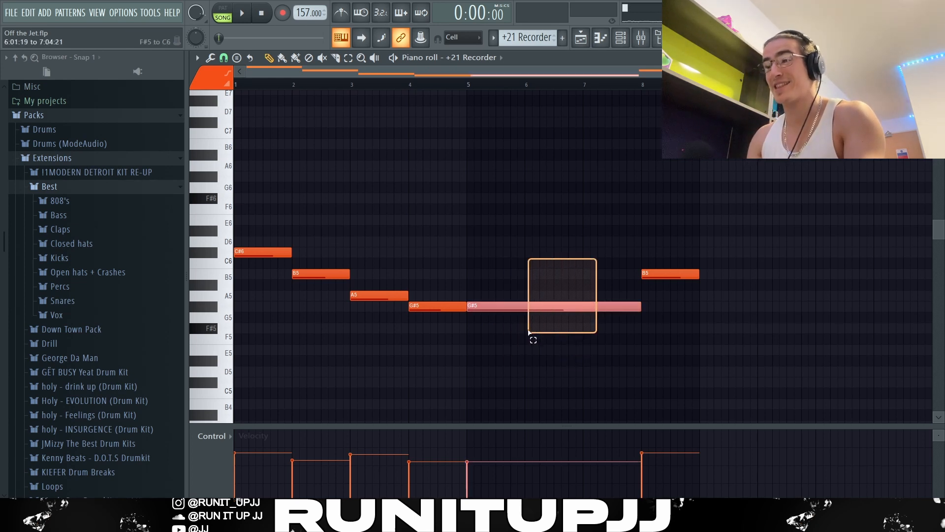
pyautogui.moveTo(660, 258); pyautogui.dragTo(678, 312)
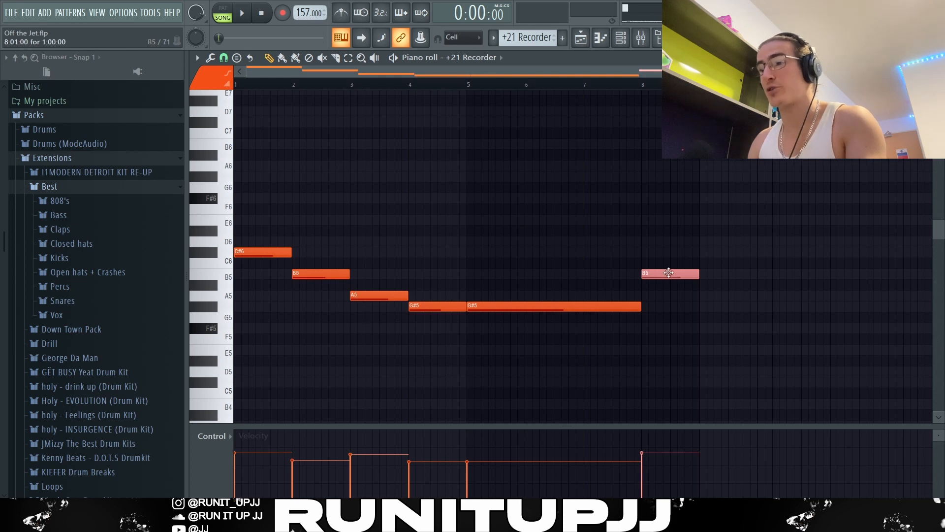
pyautogui.keyDown('ctrl'); pyautogui.click(679, 316); pyautogui.keyUp('ctrl')
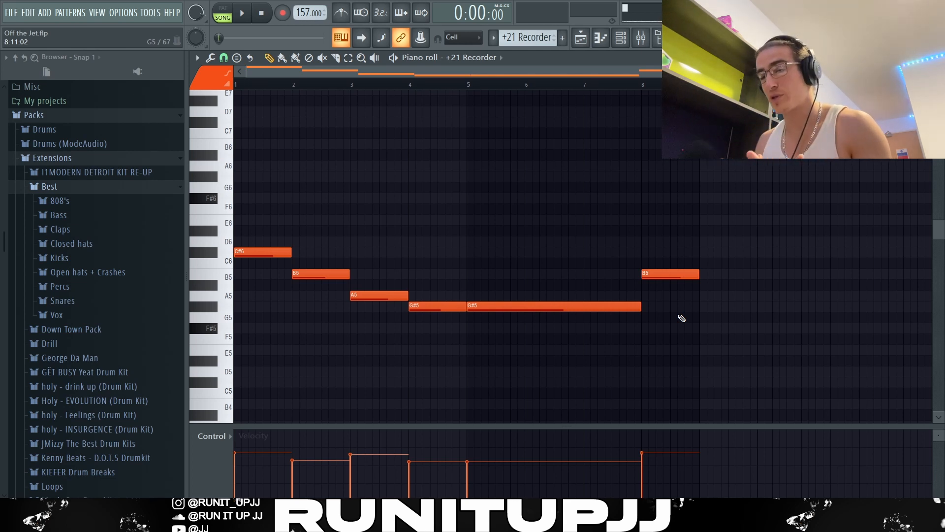
pyautogui.press('space')
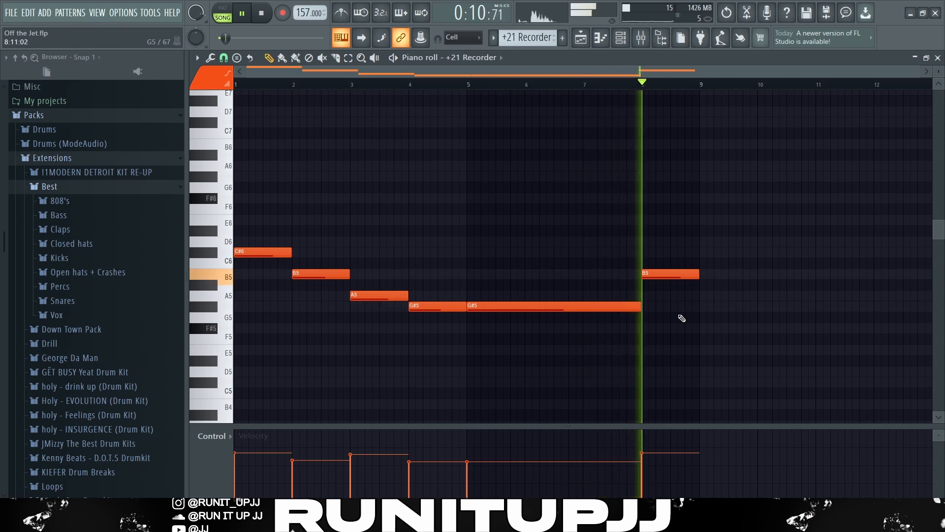
pyautogui.press('space')
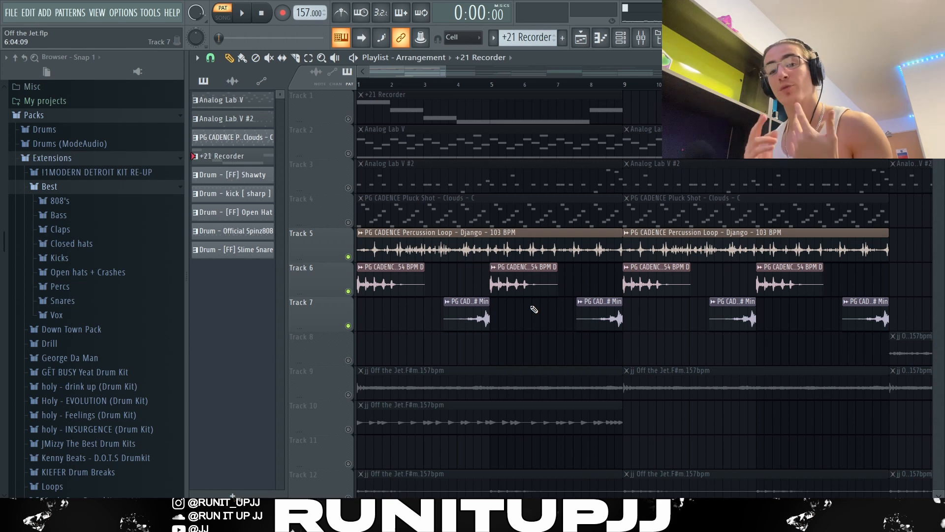
# - Examine the PG CADENCE percussion loop on Track 5 and highlight the first Beach accent clip on Track 6
pyautogui.scroll(-3, 534, 309)
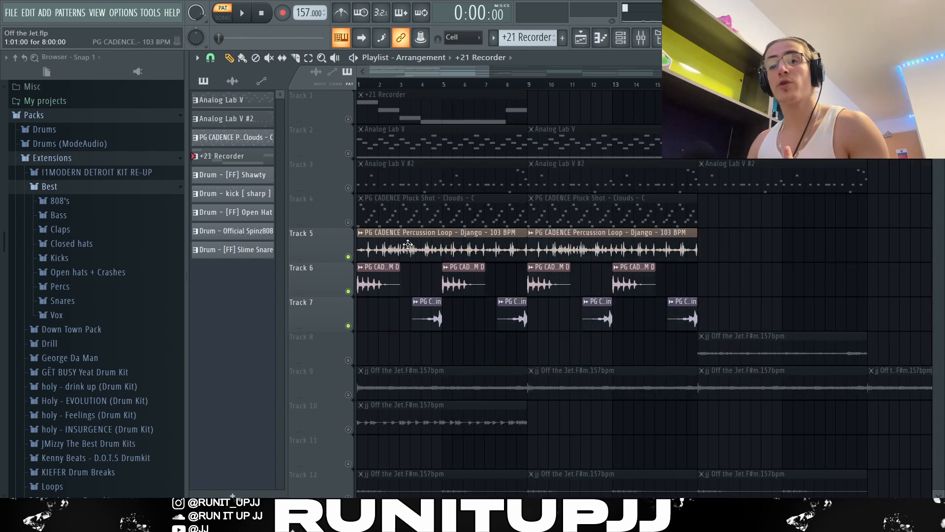
pyautogui.moveTo(389, 246); pyautogui.dragTo(659, 258)
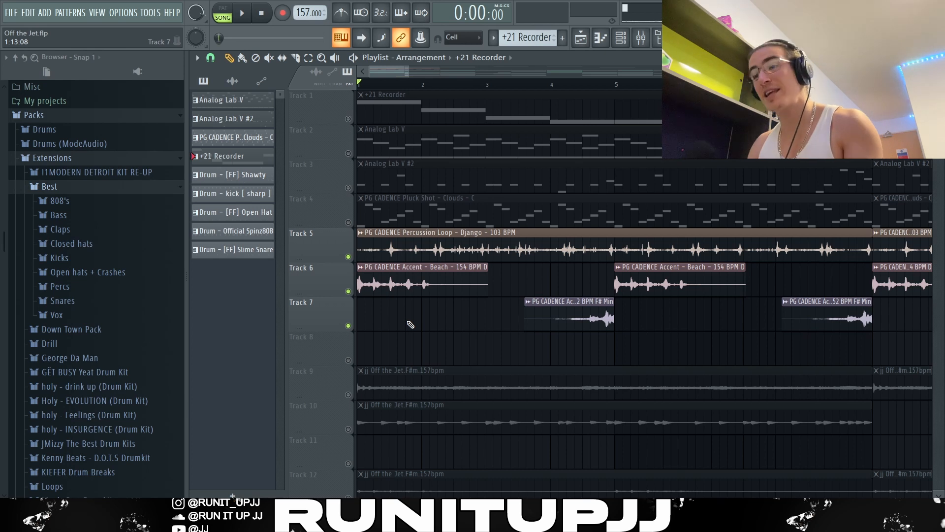
pyautogui.moveTo(388, 310); pyautogui.dragTo(425, 283)
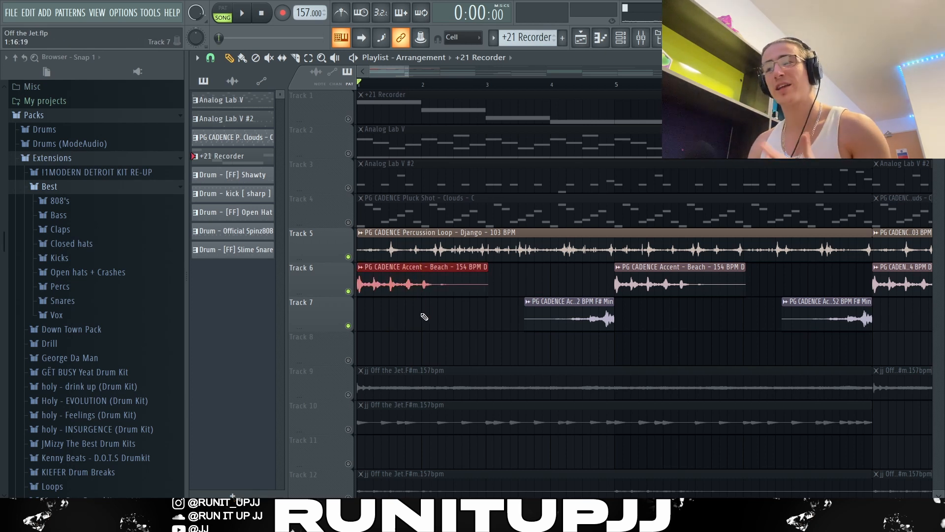
# - Open the first Character accent clip on Track 7, and compare the panning and effects of mixer inserts 6 and 7
pyautogui.moveTo(432, 321); pyautogui.dragTo(610, 320)
pyautogui.doubleClick(607, 319)
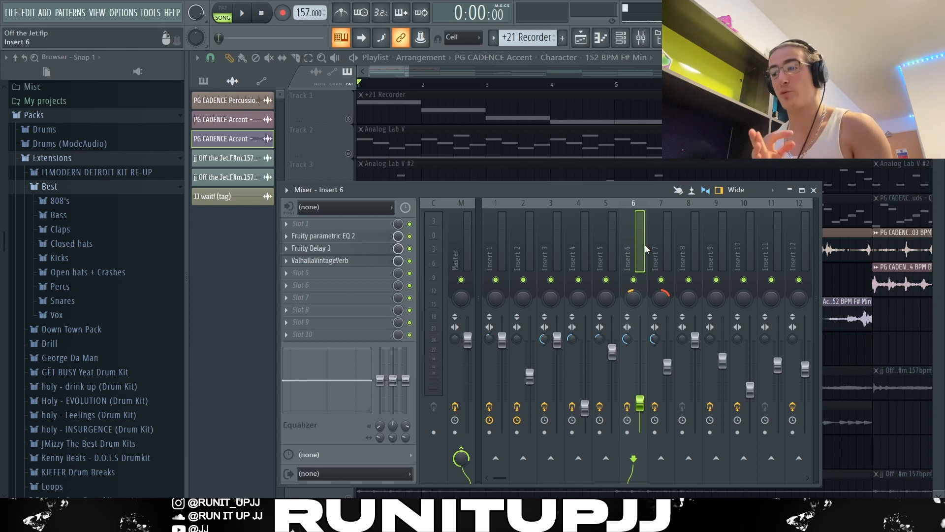
pyautogui.click(667, 246)
pyautogui.click(640, 263)
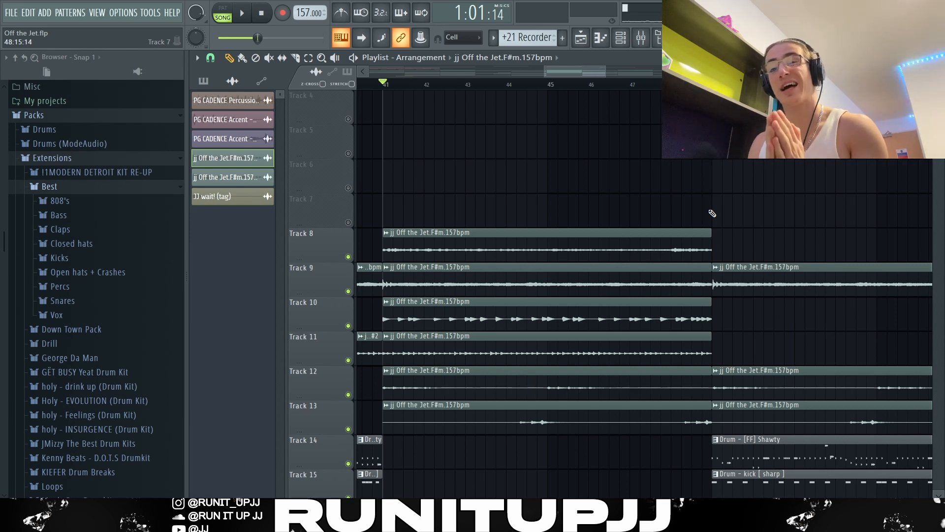
# - Play back the layered melody stems from bar 41 in song mode, and stop playback
pyautogui.press('space')
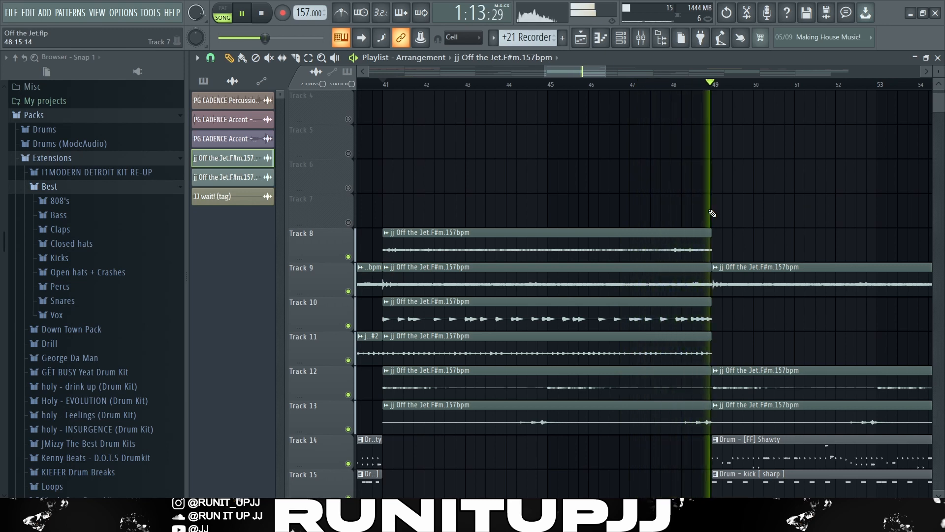
pyautogui.press('space')
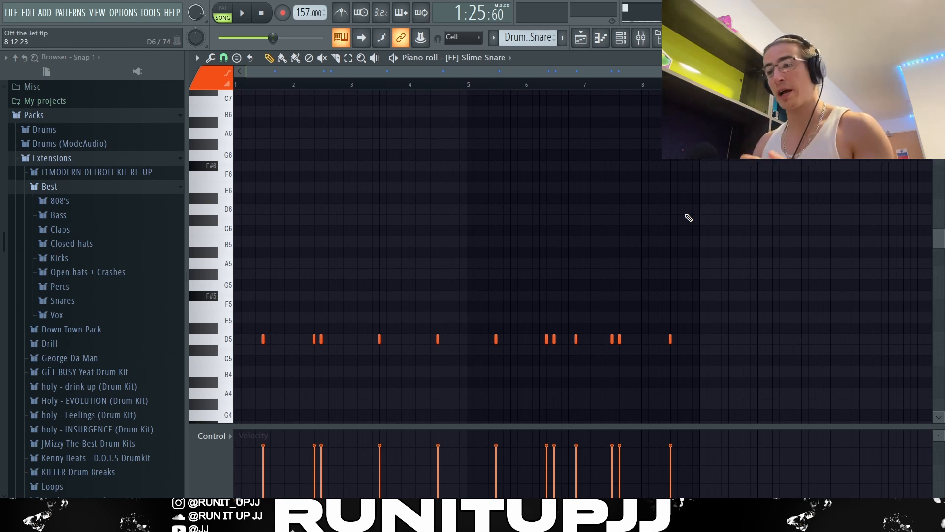
# - Highlight the extra snare hits in bars 2, 6 and 7 of the [FF] Slime Snare pattern
pyautogui.moveTo(261, 347); pyautogui.dragTo(783, 348)
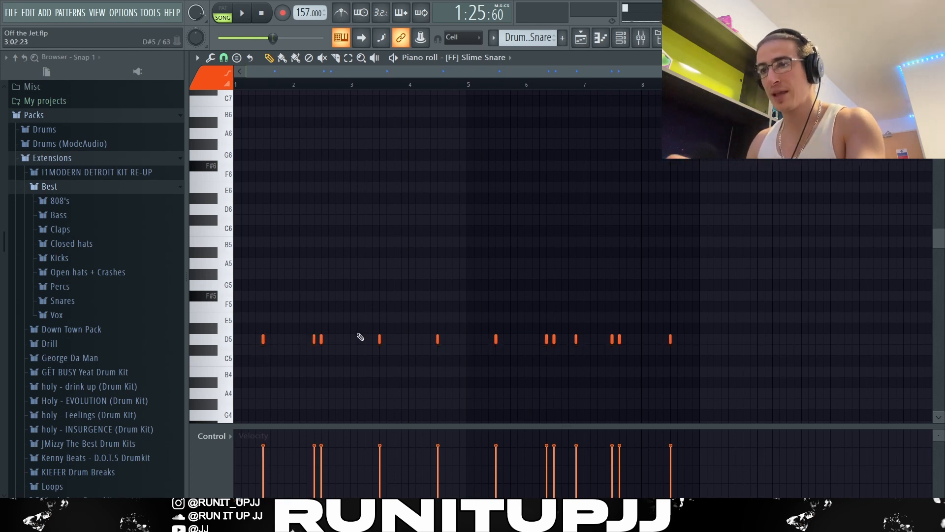
pyautogui.moveTo(306, 335); pyautogui.dragTo(316, 345)
pyautogui.keyDown('ctrl'); pyautogui.keyDown('shift'); pyautogui.click(546, 339); pyautogui.keyUp('shift'); pyautogui.keyUp('ctrl')
pyautogui.keyDown('ctrl'); pyautogui.keyDown('shift'); pyautogui.click(612, 339); pyautogui.keyUp('shift'); pyautogui.keyUp('ctrl')
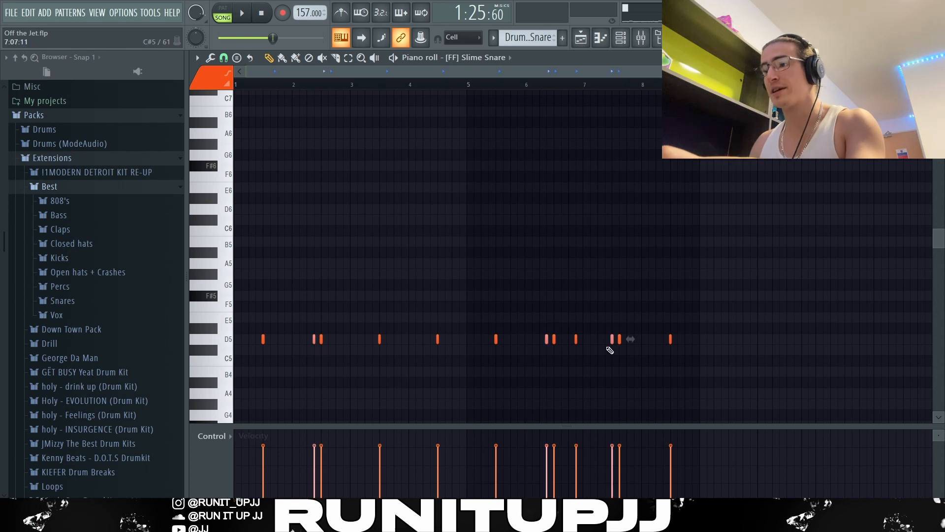
pyautogui.keyDown('ctrl'); pyautogui.keyDown('shift'); pyautogui.click(575, 339); pyautogui.keyUp('shift'); pyautogui.keyUp('ctrl')
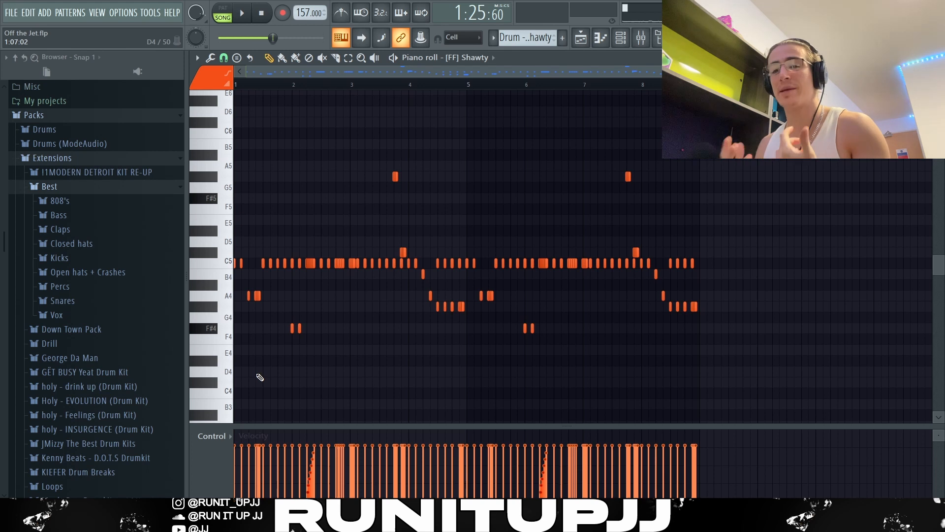
# - Set the [FF] Shawty hi-hat pattern's snap to 1/4 step and switch to the Paint tool
pyautogui.scroll(3, 257, 375)
pyautogui.click(224, 58)
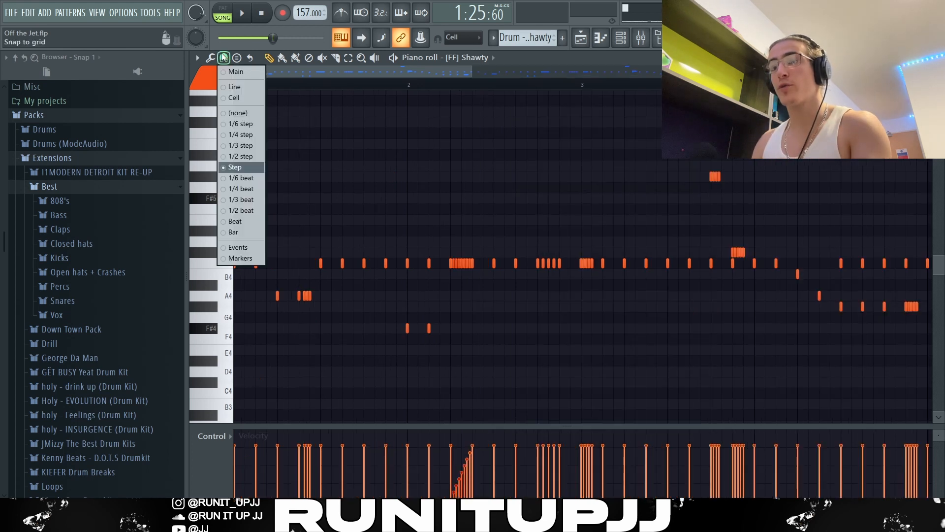
pyautogui.click(246, 135)
pyautogui.press('b')
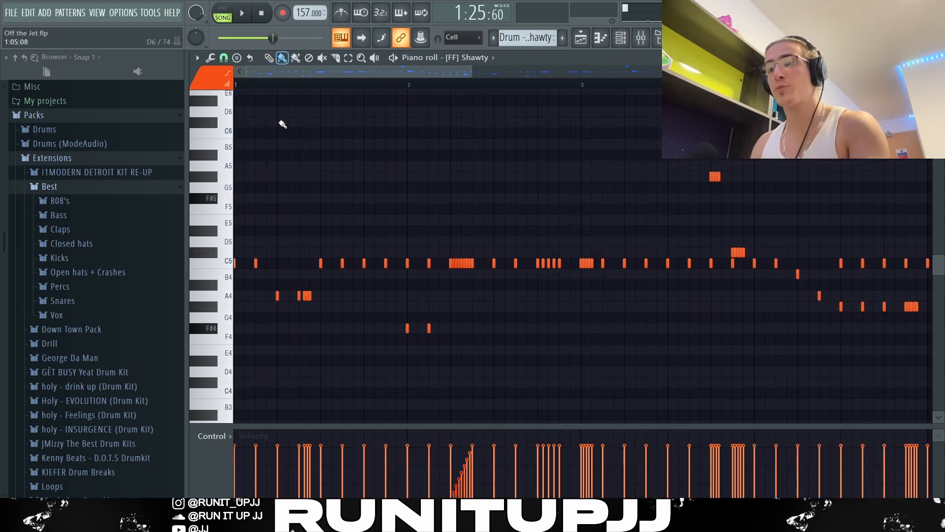
# - Highlight the pitched-down A4 and F#4 hits and the C5 roll with rising velocities in the hi-hat pattern's first two bars
pyautogui.scroll(2, 291, 308)
pyautogui.moveTo(267, 303); pyautogui.dragTo(340, 297)
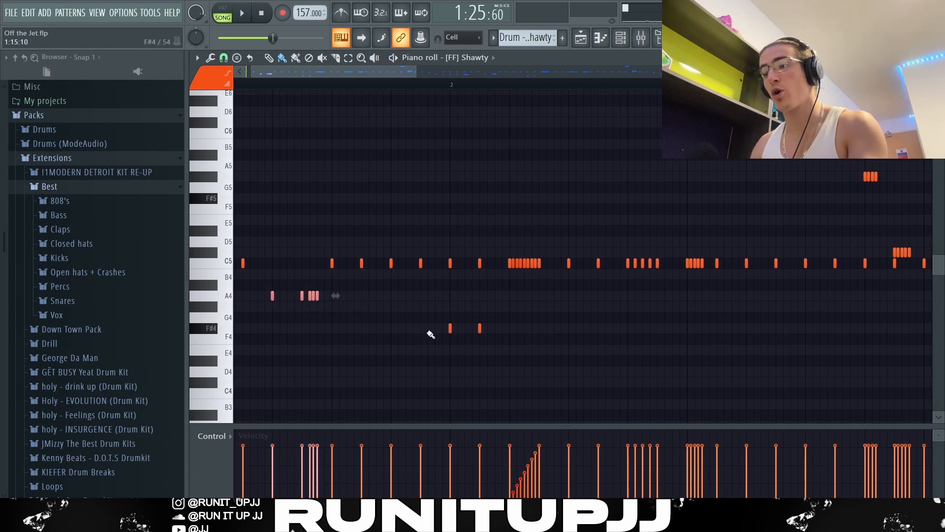
pyautogui.moveTo(512, 337); pyautogui.dragTo(362, 324)
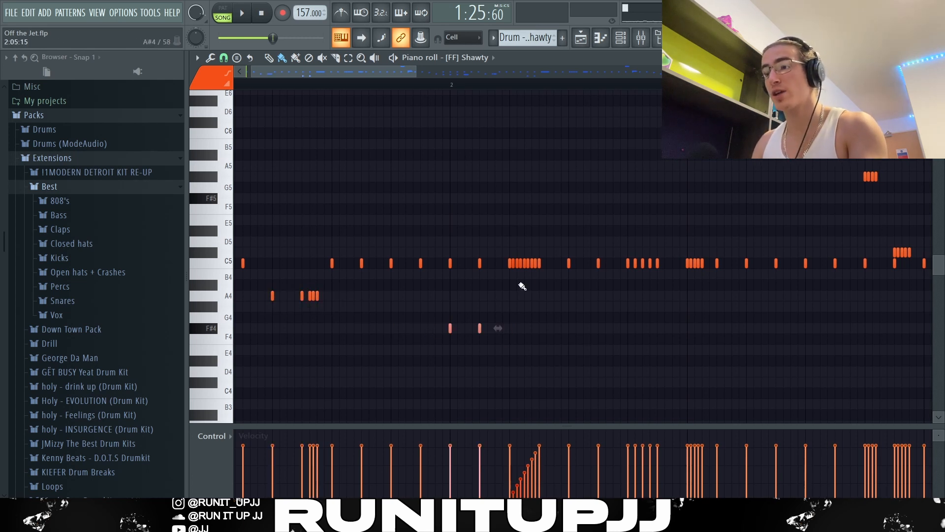
pyautogui.moveTo(561, 270); pyautogui.dragTo(507, 257)
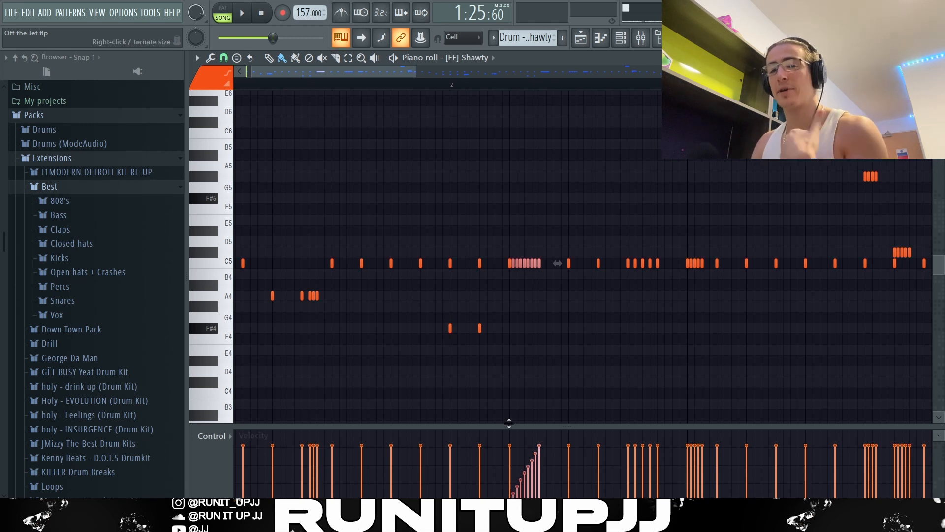
pyautogui.scroll(-3, 565, 314)
pyautogui.moveTo(496, 259); pyautogui.dragTo(552, 269)
pyautogui.keyDown('ctrl'); pyautogui.click(600, 306); pyautogui.keyUp('ctrl')
# - Examine the G#5 and C#5 rolls and the descending hits down to G#4 in the hi-hat pattern, and play it back
pyautogui.moveTo(646, 172); pyautogui.dragTo(665, 179)
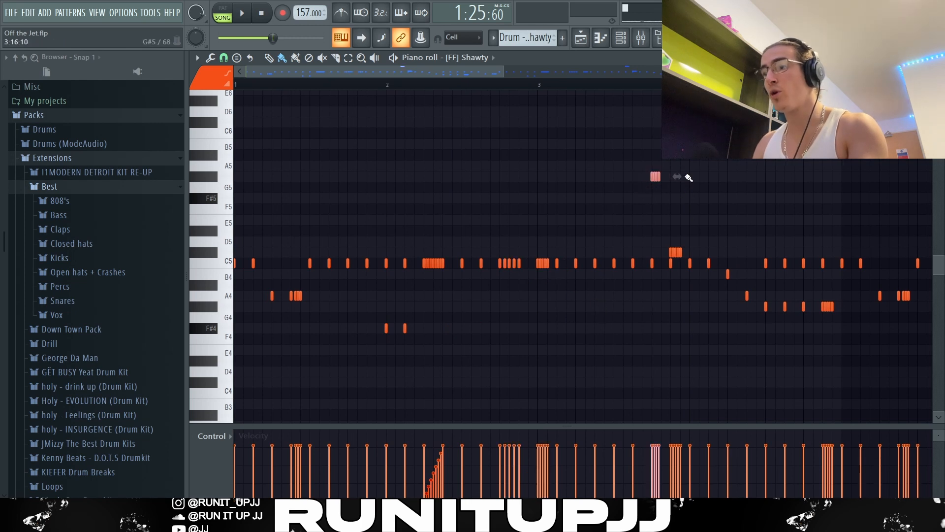
pyautogui.moveTo(671, 249); pyautogui.dragTo(699, 258)
pyautogui.scroll(2, 762, 296)
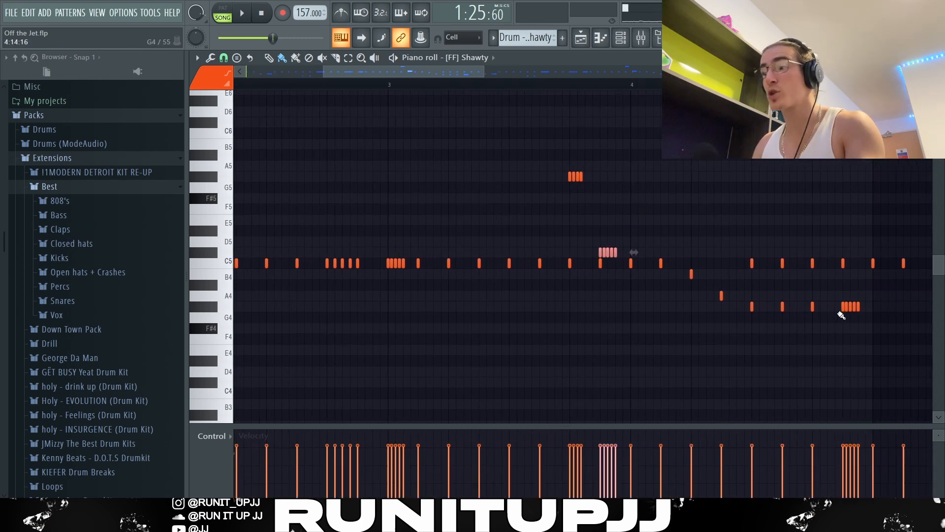
pyautogui.hscroll(2, 891, 325)
pyautogui.moveTo(883, 314); pyautogui.dragTo(701, 292)
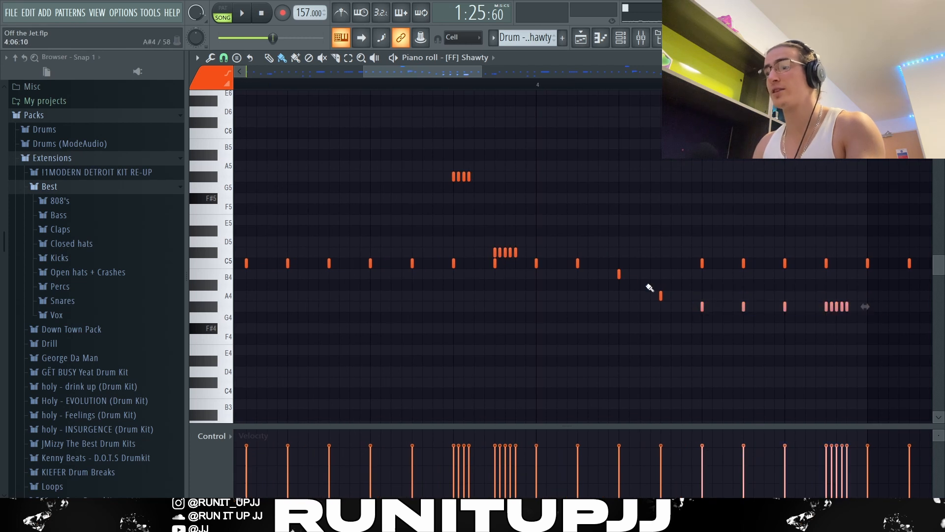
pyautogui.moveTo(612, 258); pyautogui.dragTo(868, 322)
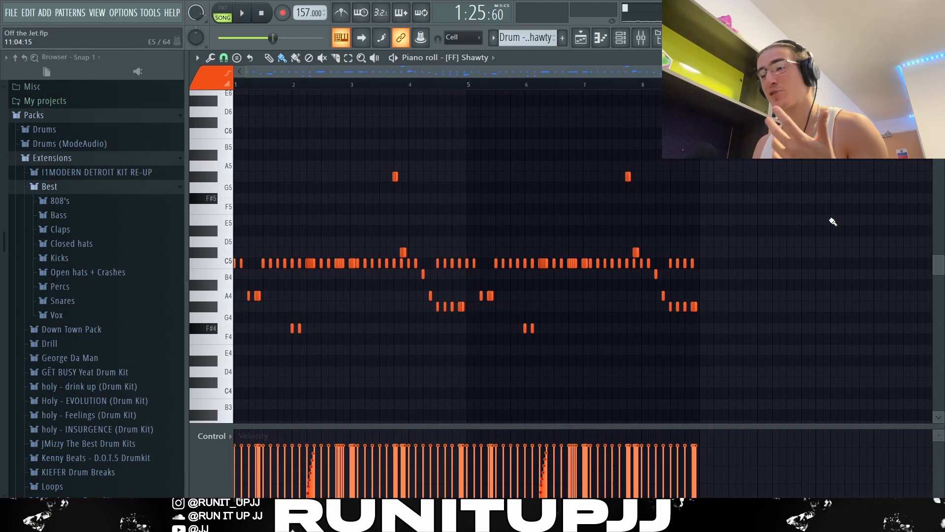
pyautogui.press('space')
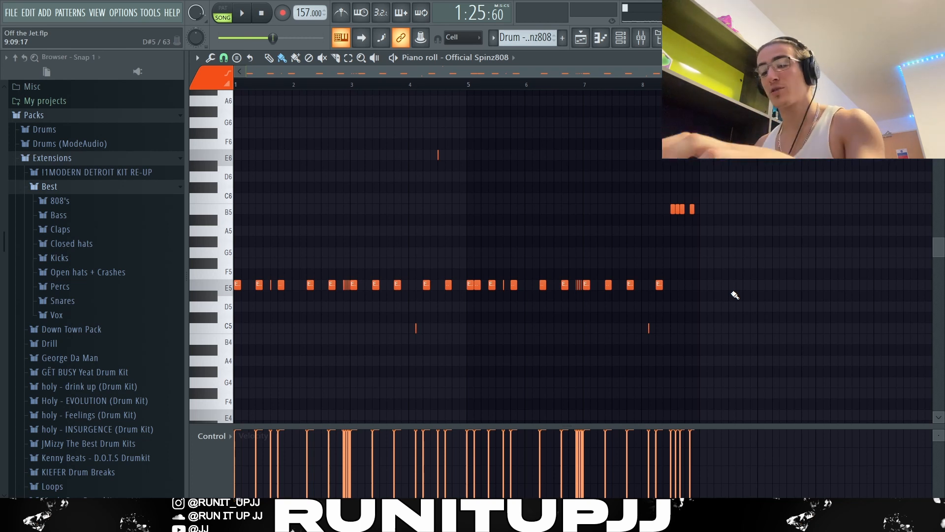
# - Highlight all notes of the Official Spinz808 pattern, clear the selection, and play the pattern back
pyautogui.hotkey('ctrl', 'a')
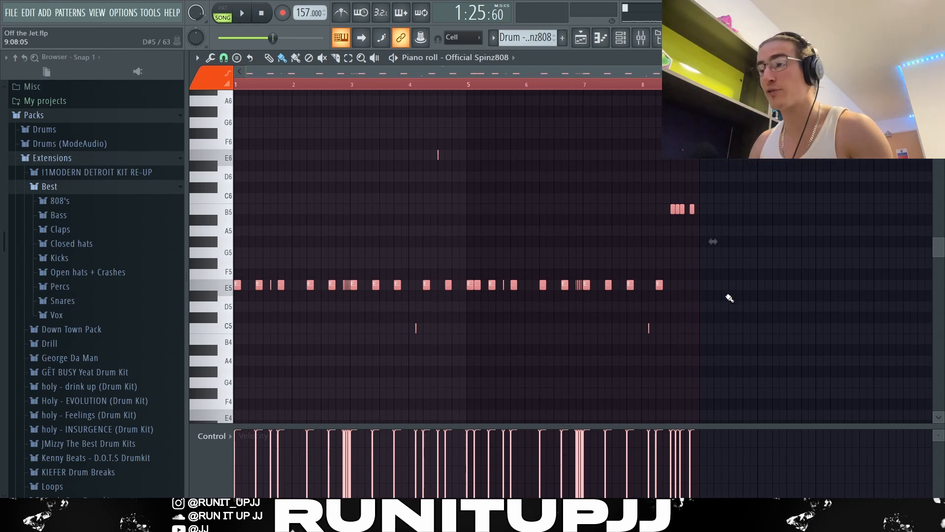
pyautogui.moveTo(727, 296); pyautogui.dragTo(728, 294)
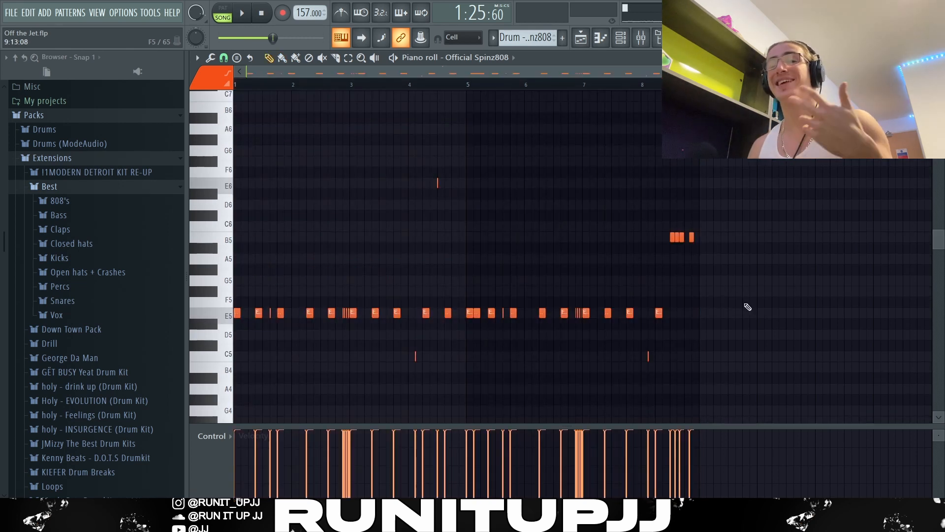
pyautogui.press('space')
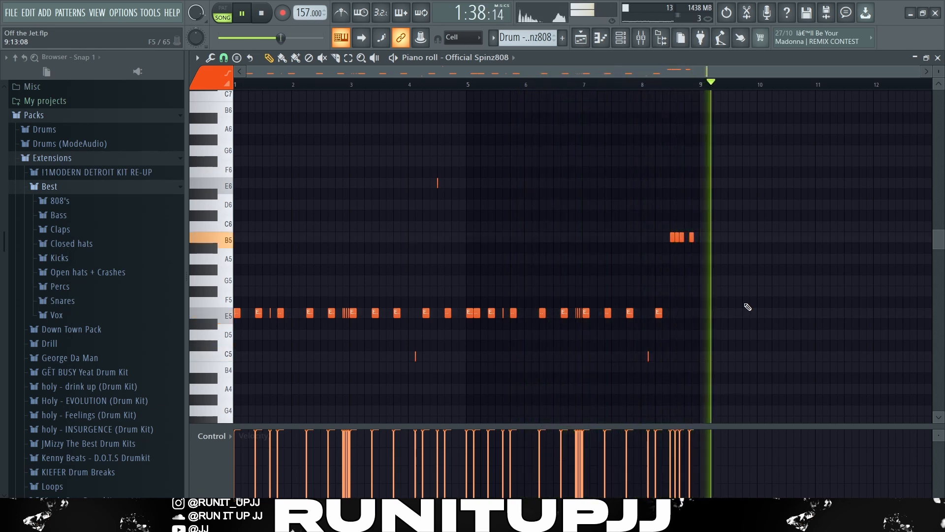
pyautogui.press('space')
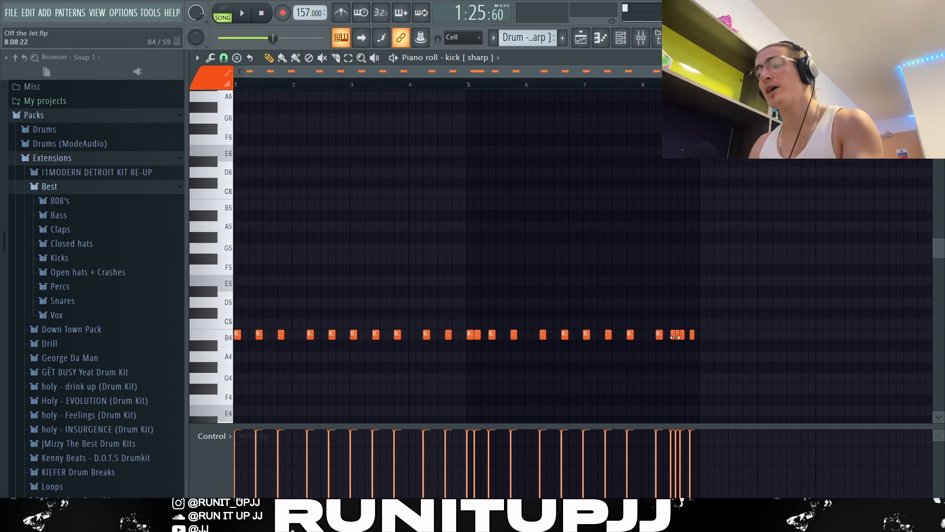
# - Highlight all notes of the kick [ sharp ] pattern and the first two bars of the [FF] Open Hat pattern
pyautogui.hotkey('ctrl', 'a')
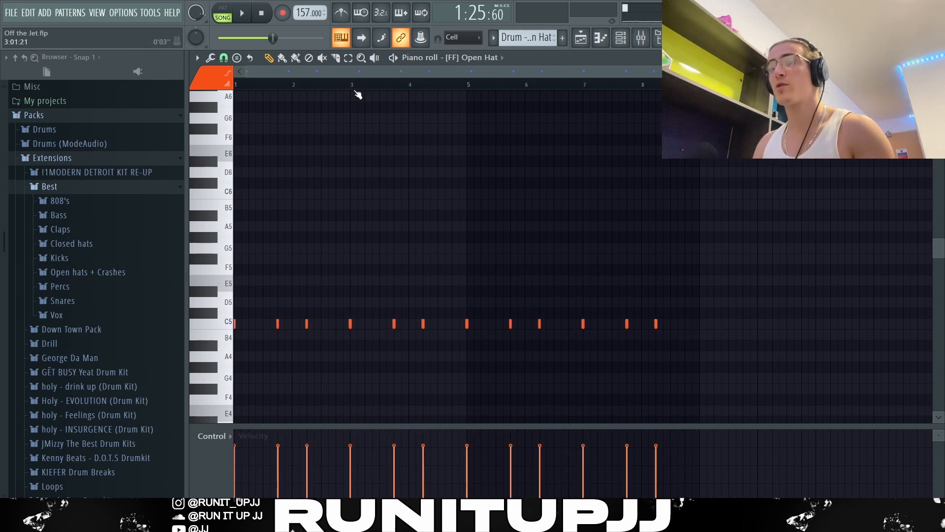
pyautogui.moveTo(355, 88); pyautogui.dragTo(132, 149)
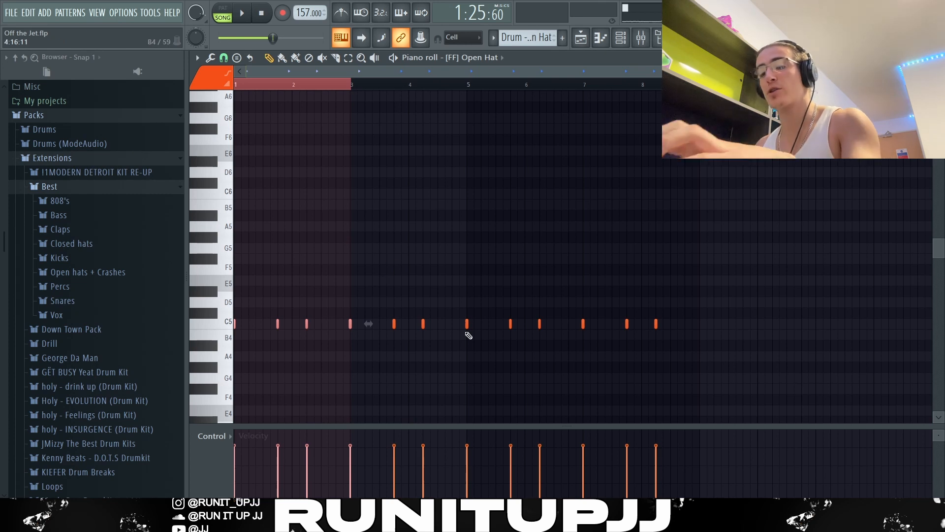
pyautogui.hotkey('ctrl', 'b')
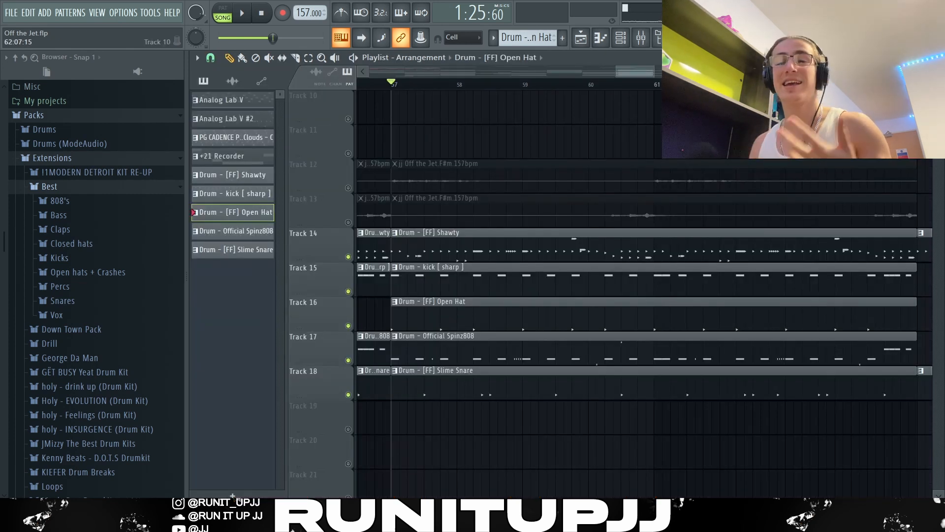
# - Play the drum patterns together in the playlist arrangement from bar 57
pyautogui.press('space')
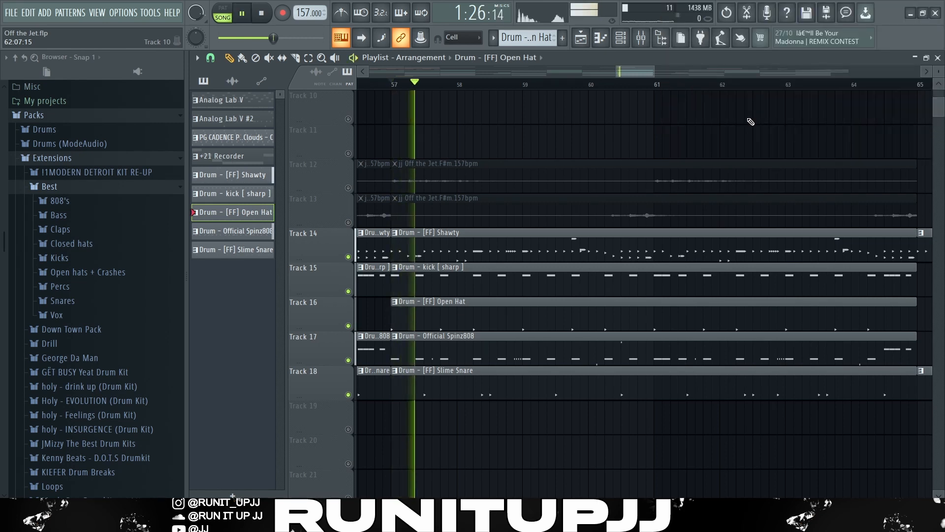